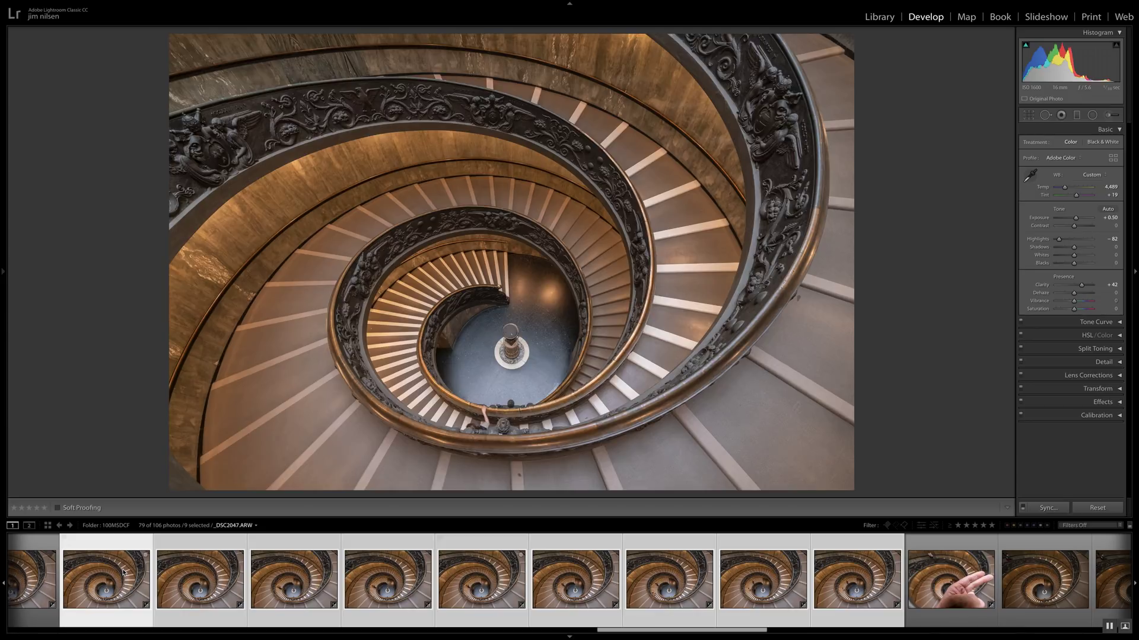
# Step: Step through the nine selected staircase photos and compare where people appear in each frame
pyautogui.press('Right')
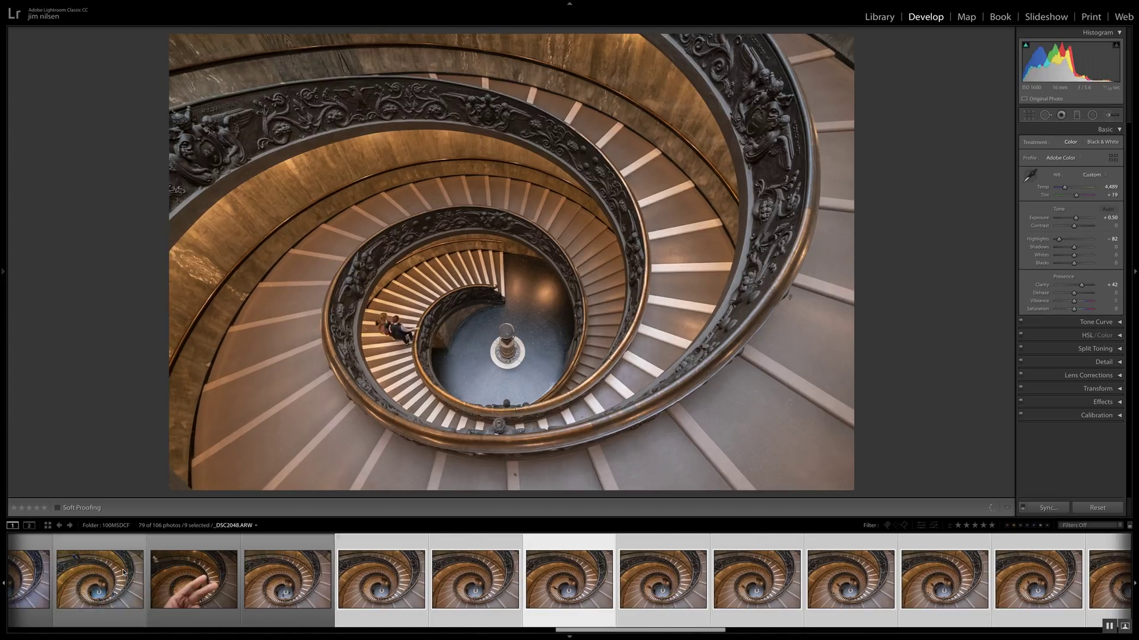
pyautogui.press('Right')
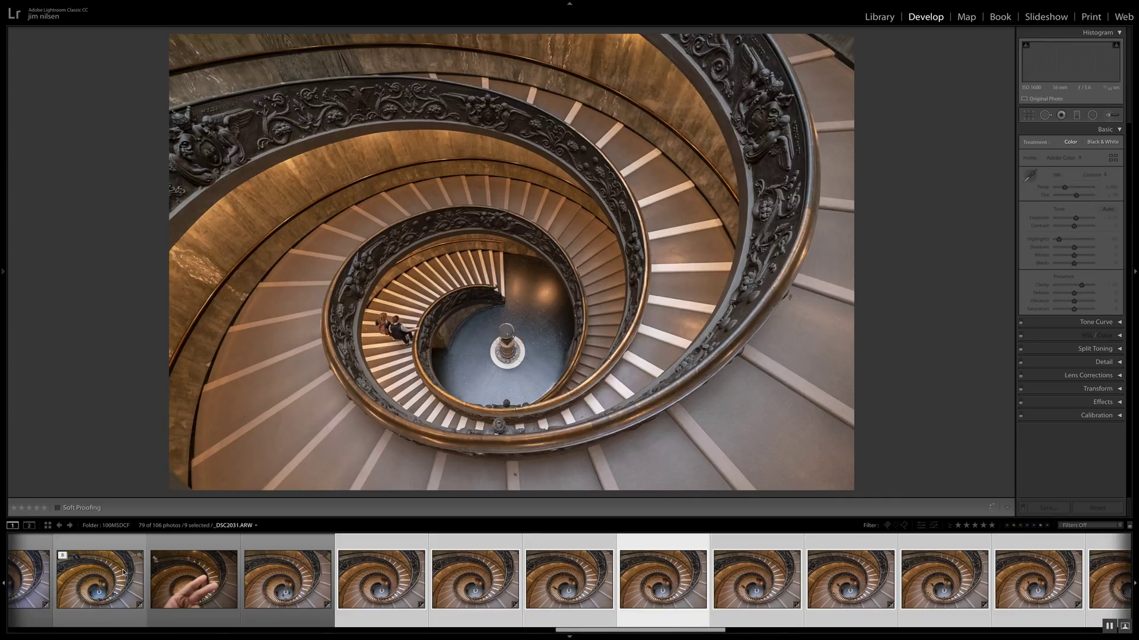
pyautogui.press('Right')
pyautogui.press('Right')
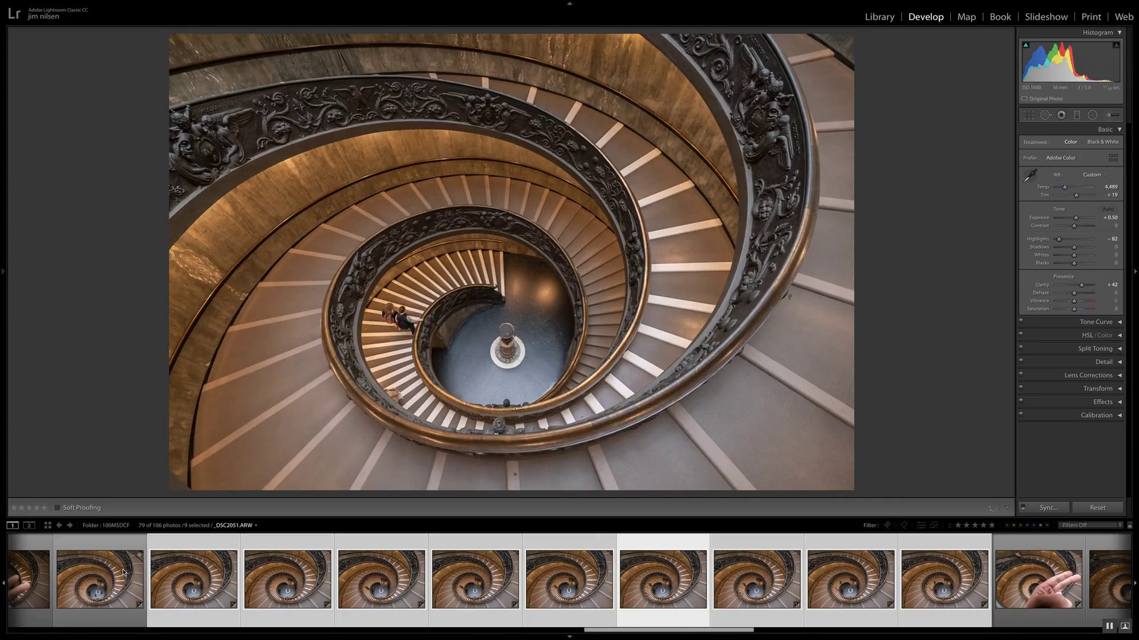
pyautogui.press('Right')
pyautogui.press('Right')
pyautogui.press('Right')
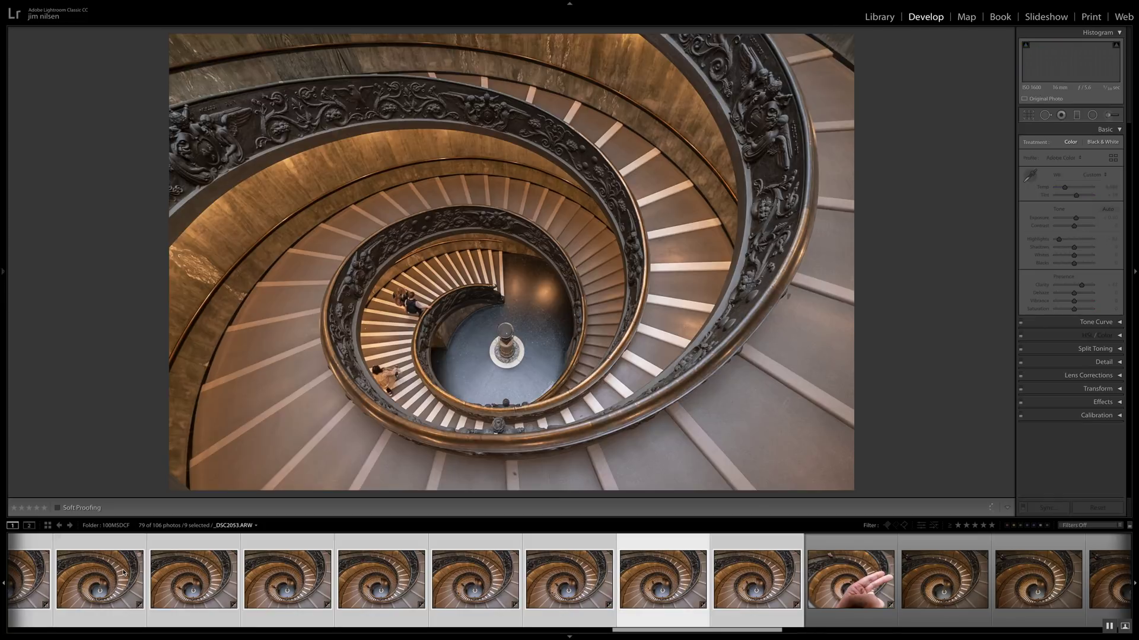
pyautogui.press('Right')
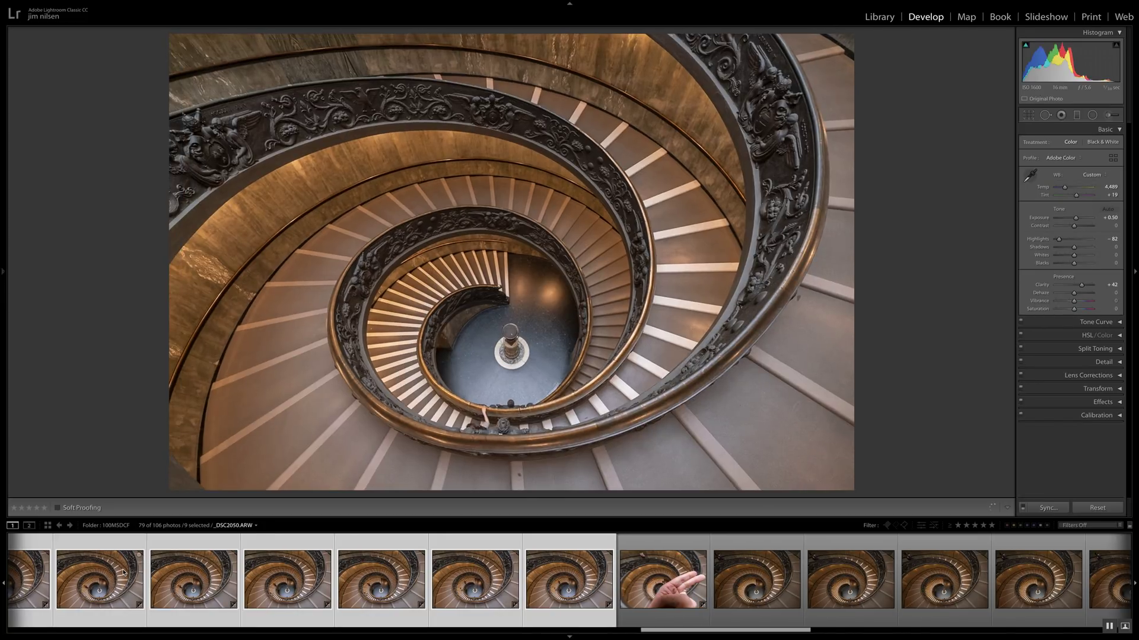
pyautogui.press('Right')
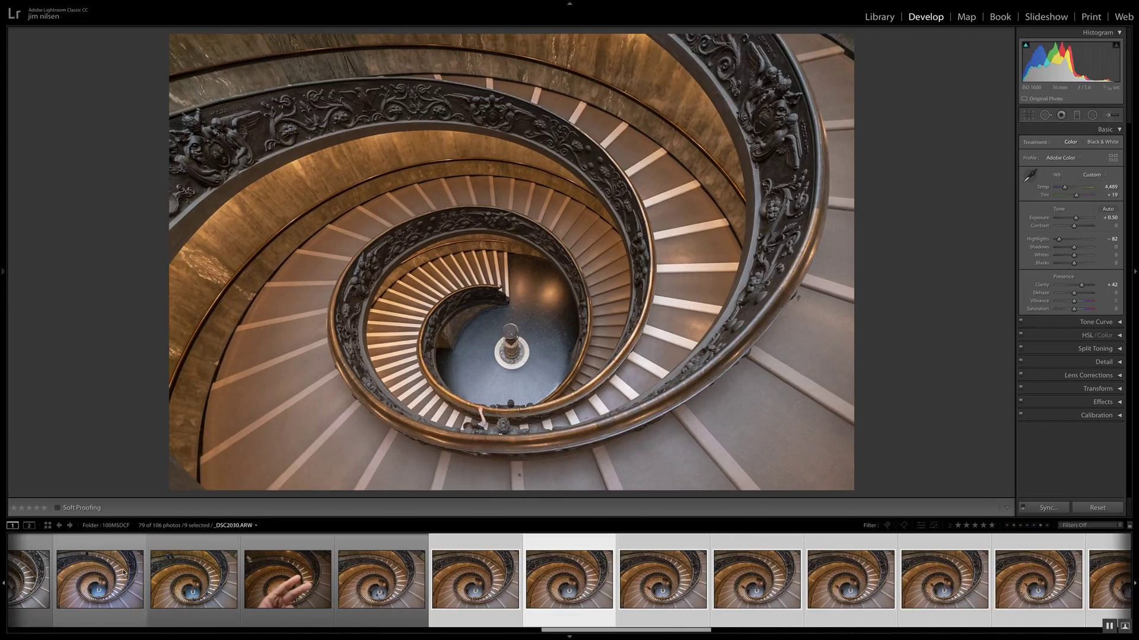
pyautogui.press('Right')
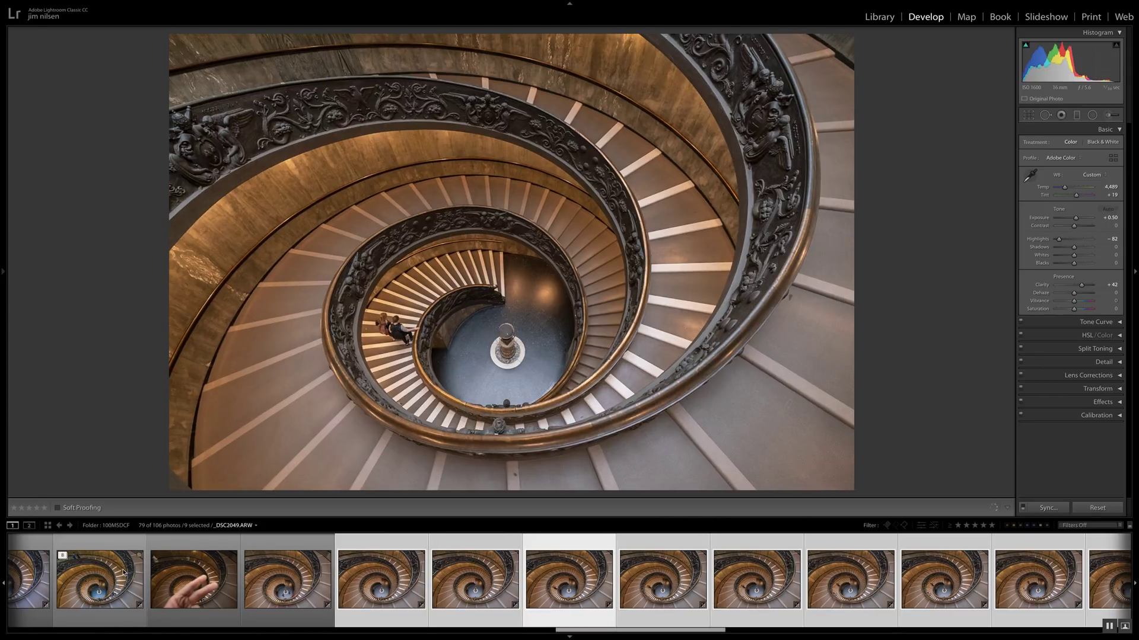
# Step: Return to the first selected photo, _DSC2047.ARW, and review the following frames for people moving along the stairs
pyautogui.click(411, 594)
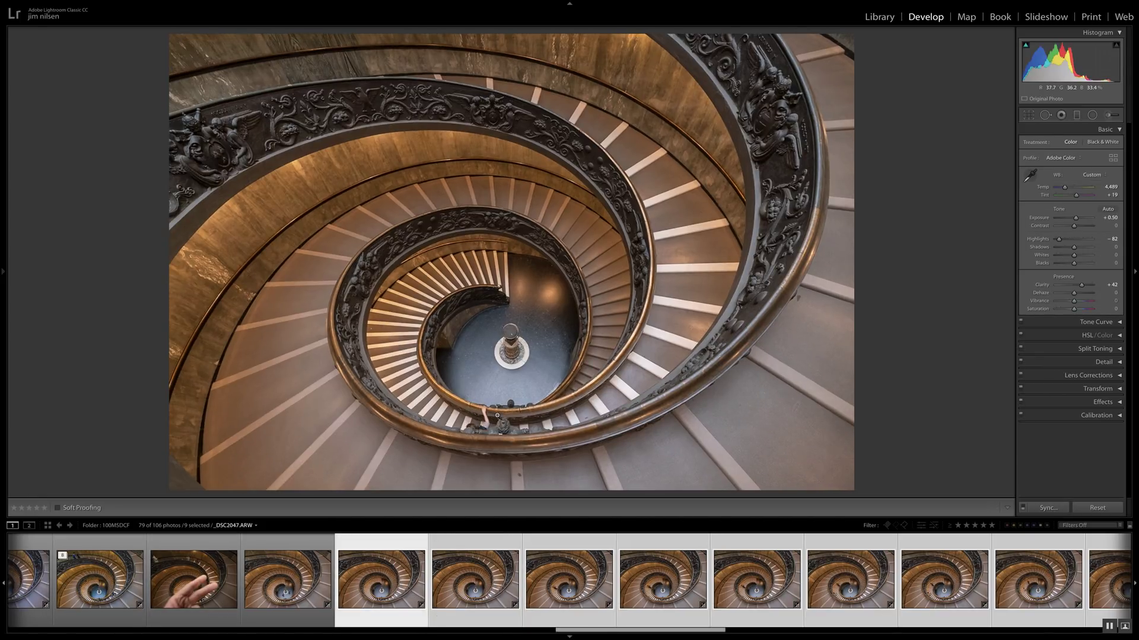
pyautogui.press('Right')
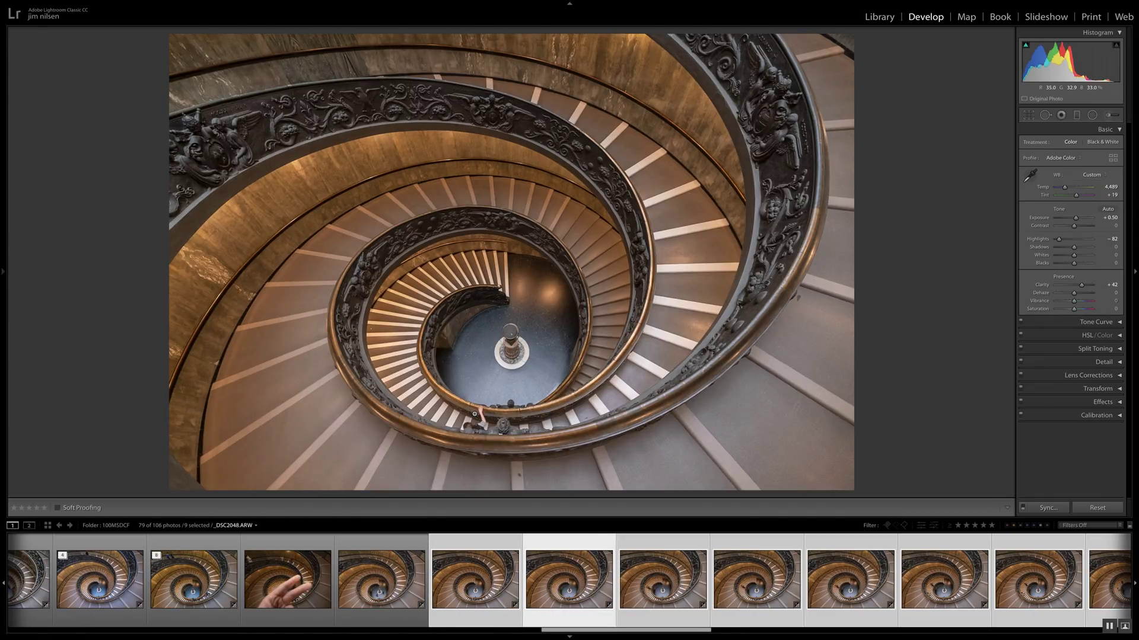
pyautogui.press('Right')
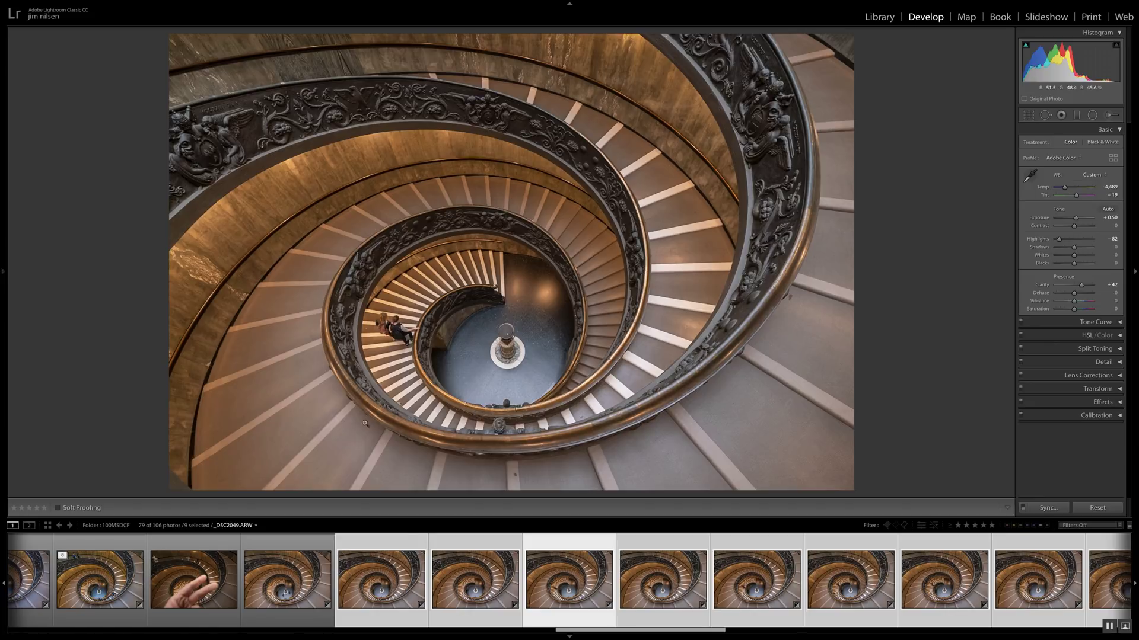
pyautogui.press('Right')
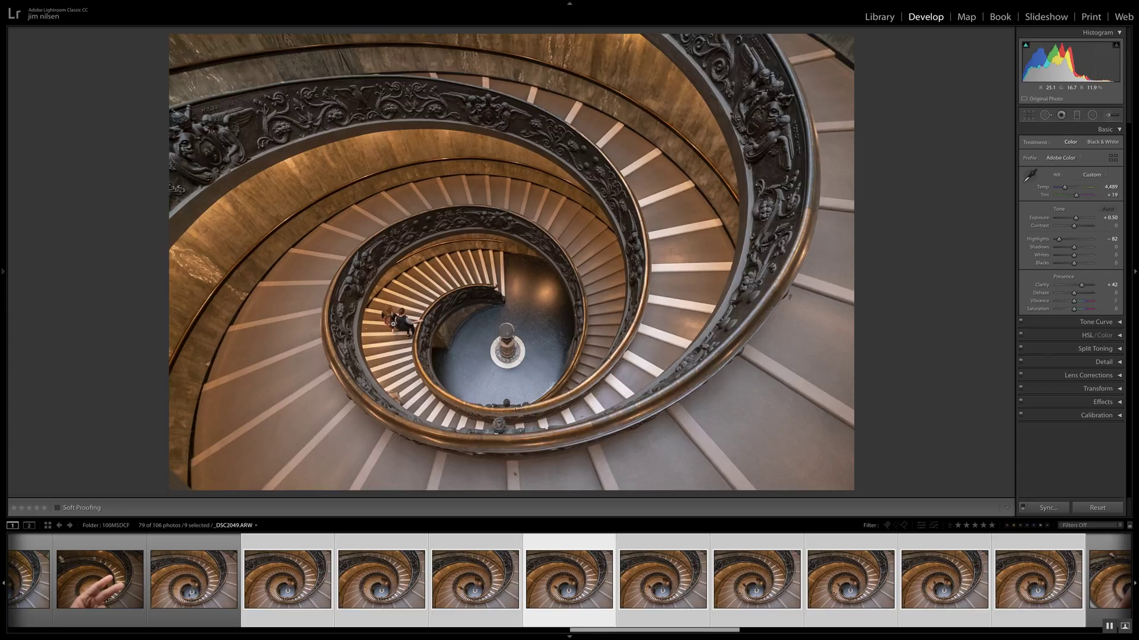
pyautogui.press('Right')
pyautogui.press('Right')
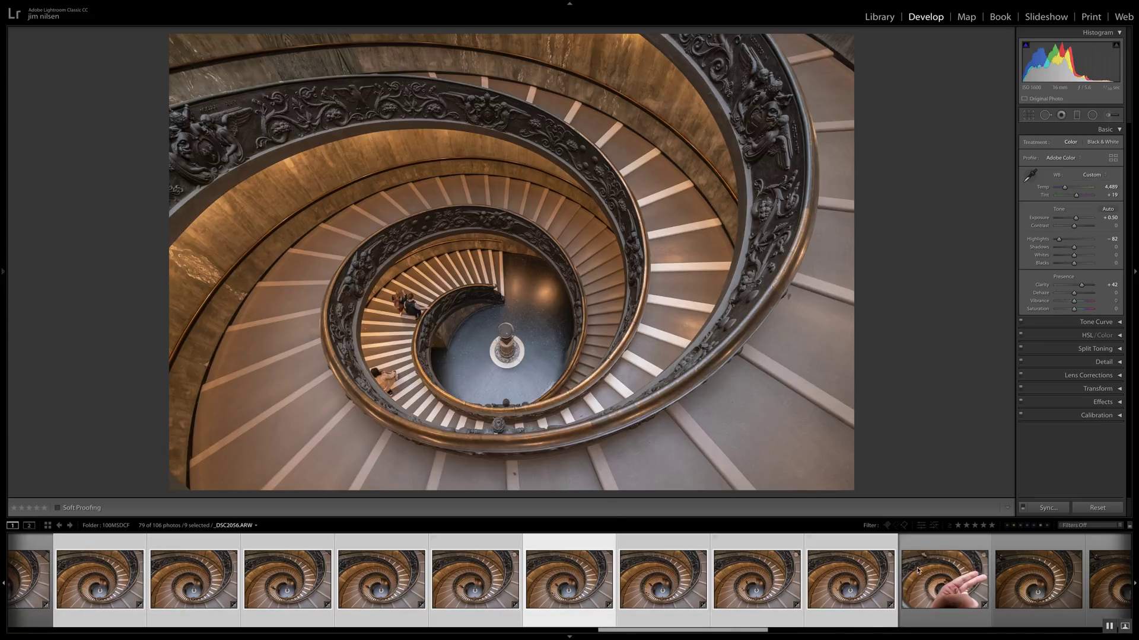
pyautogui.scroll(1, 1045, 224)
pyautogui.scroll(-1, 1045, 224)
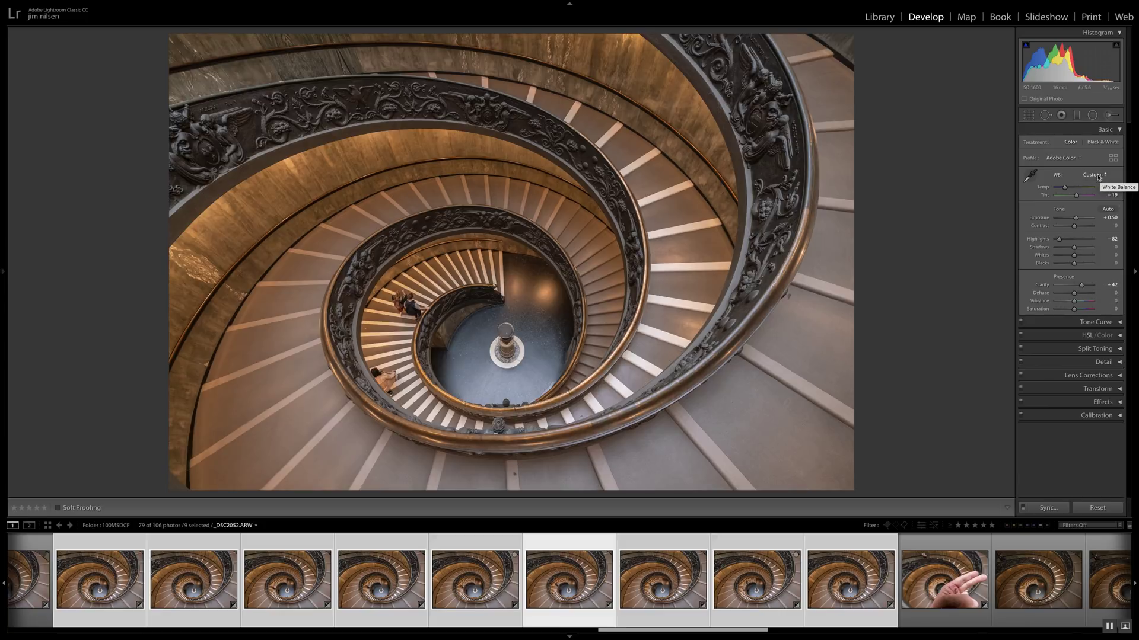
# Step: Try a neutral white balance sampled from a stair tread on the right of the spiral, and undo it
pyautogui.click(1030, 176)
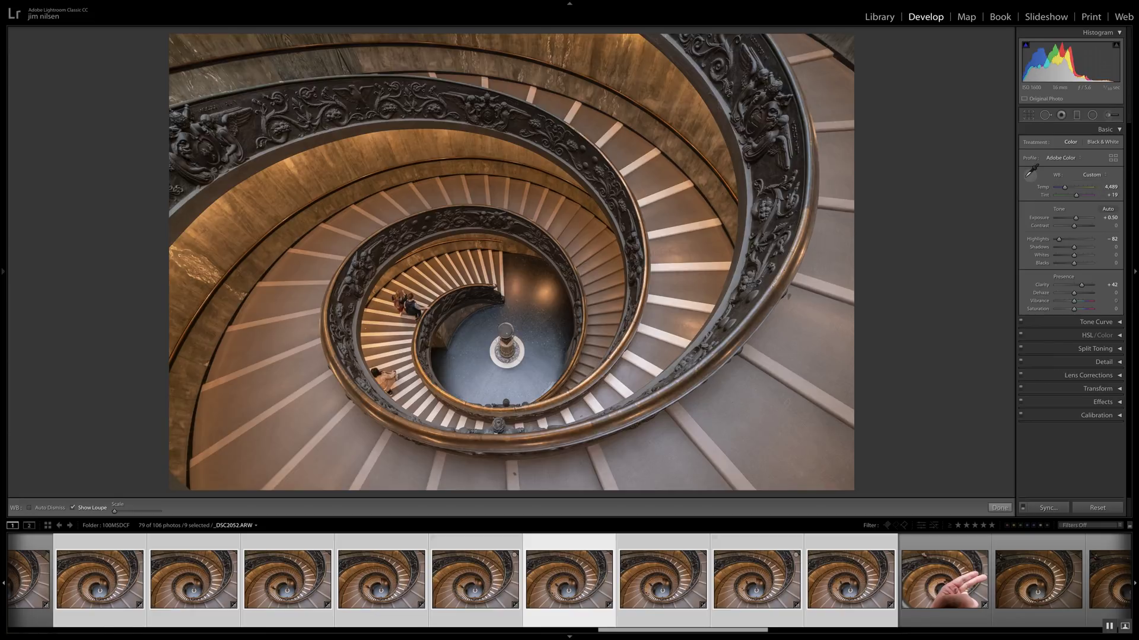
pyautogui.click(697, 240)
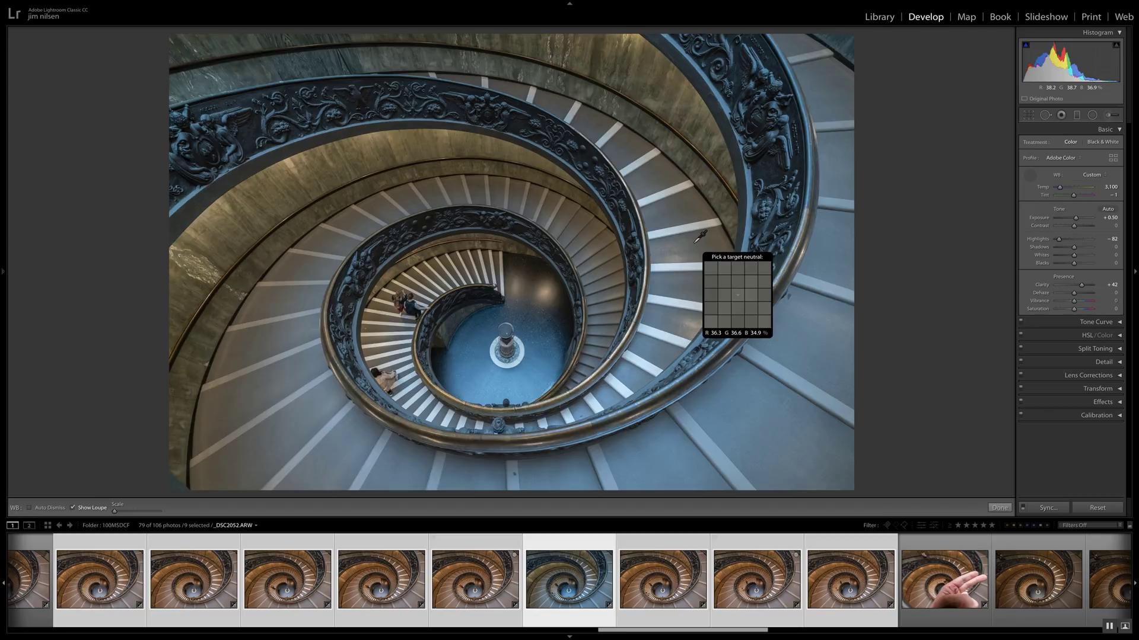
pyautogui.press('Escape')
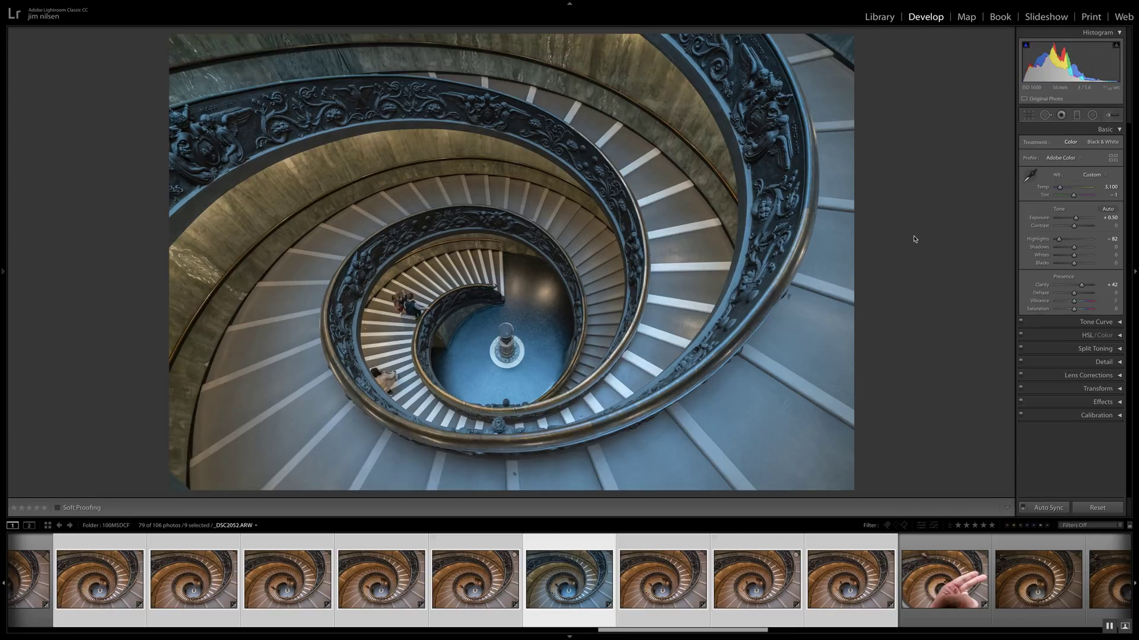
pyautogui.hotkey('ctrl', 'z')
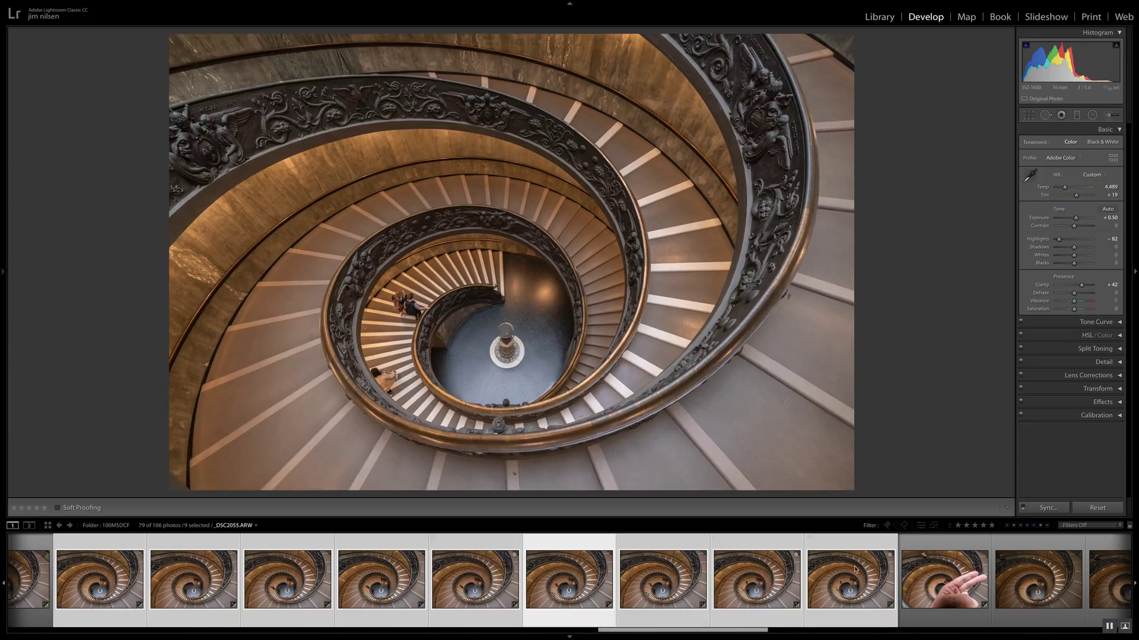
# Step: Check the photo's sharpening and noise reduction settings
pyautogui.click(1115, 362)
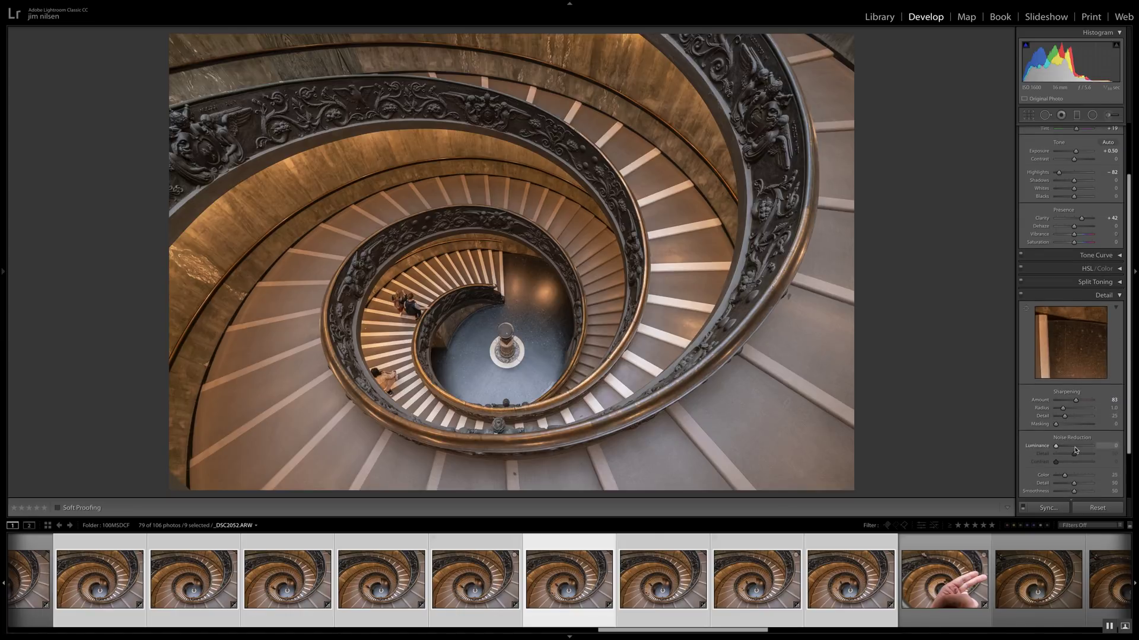
pyautogui.click(1120, 297)
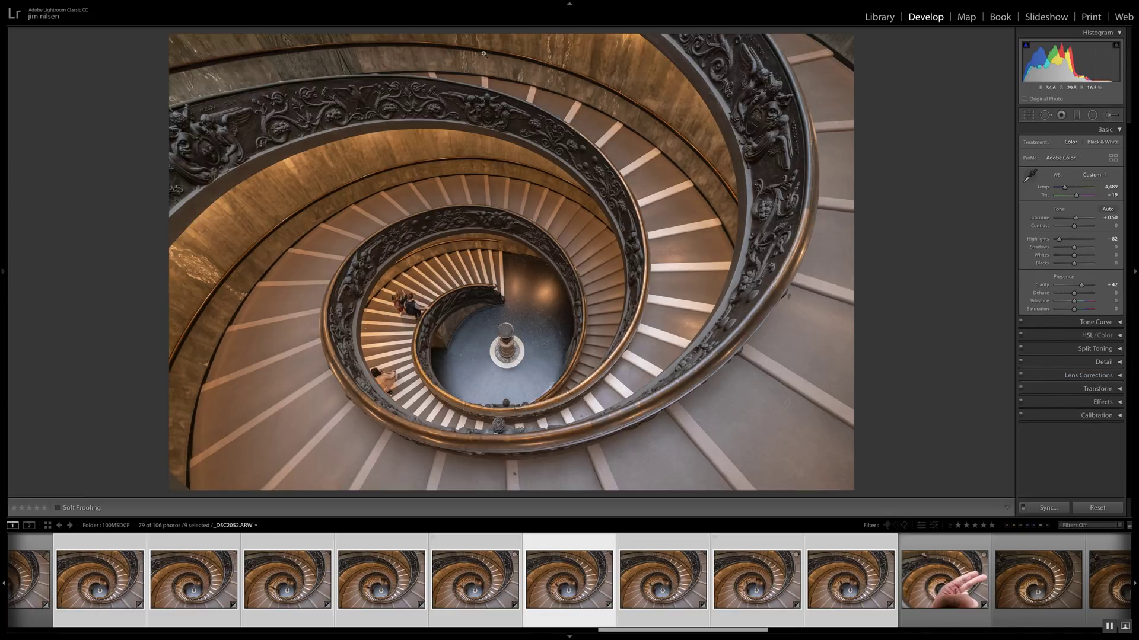
# Step: Open the nine selected staircase photos as layers of one document in Photoshop
pyautogui.moveTo(310, 3)
pyautogui.moveTo(131, 3)
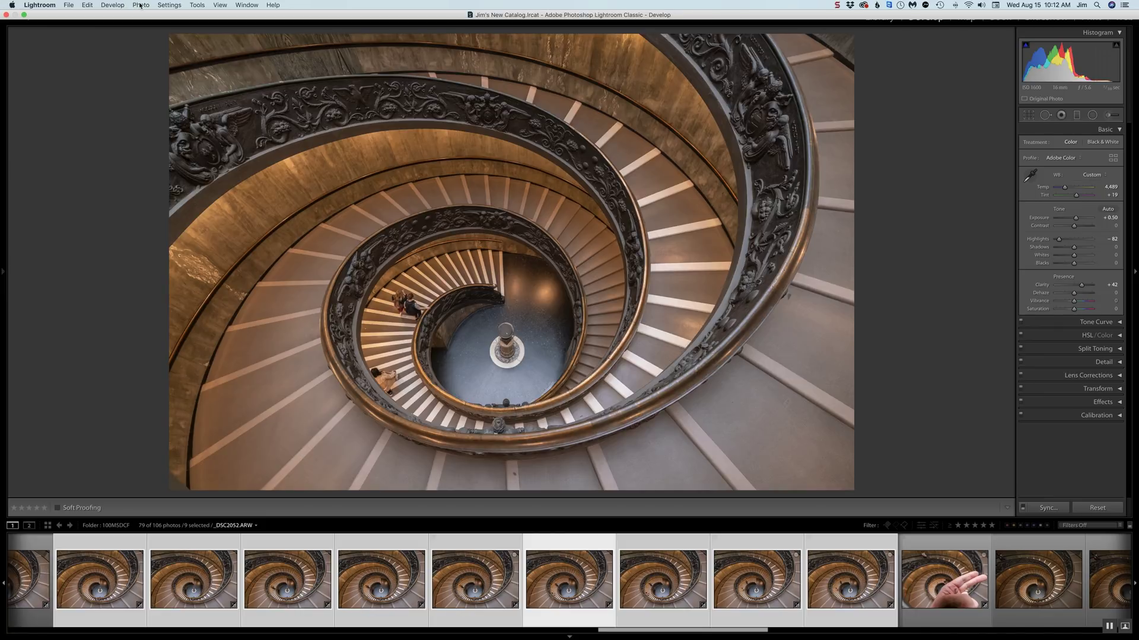
pyautogui.click(138, 5)
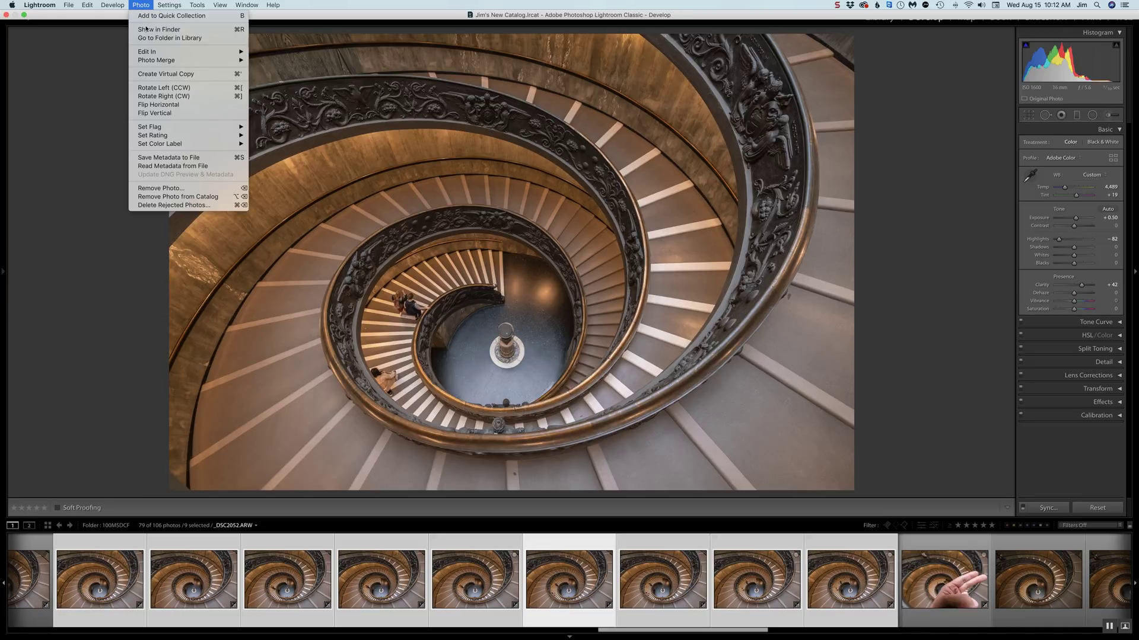
pyautogui.moveTo(152, 52)
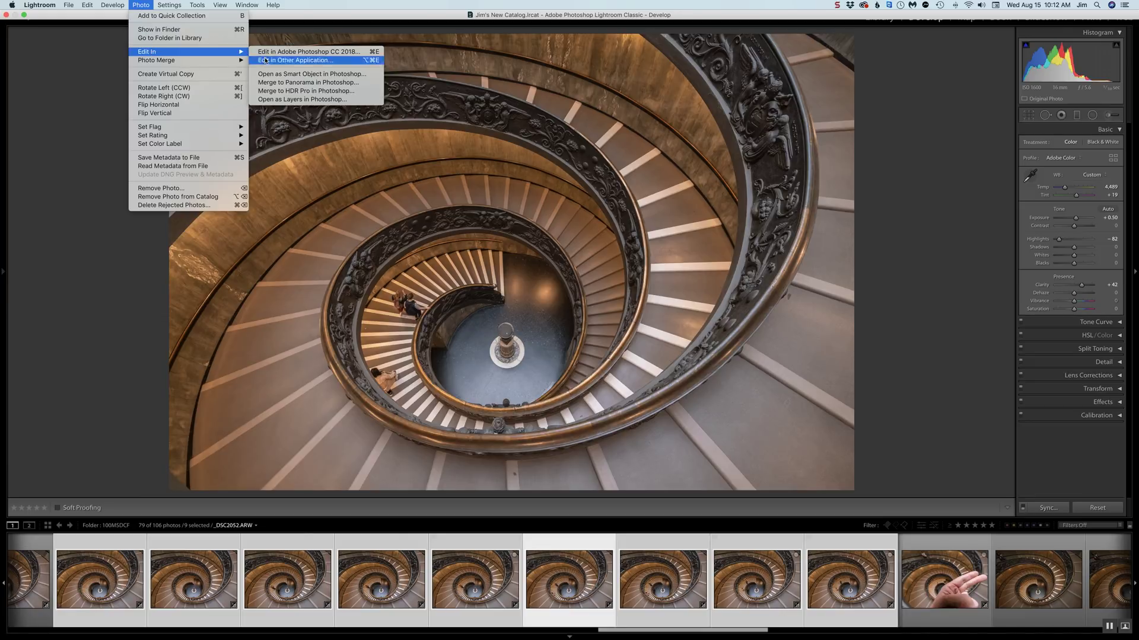
pyautogui.click(300, 101)
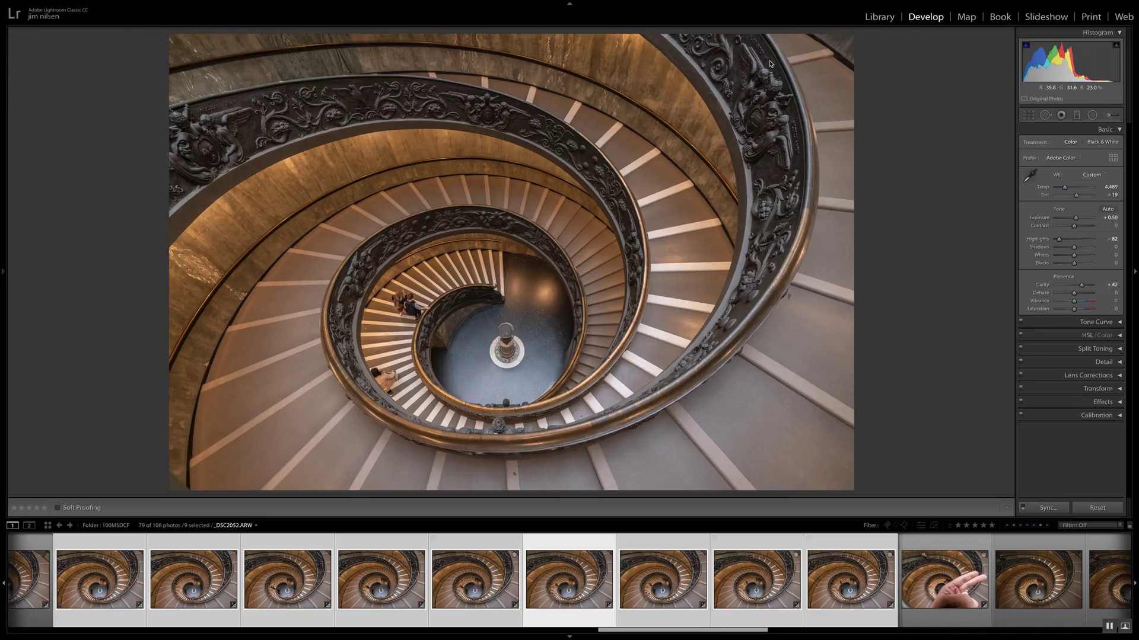
pyautogui.moveTo(840, 3)
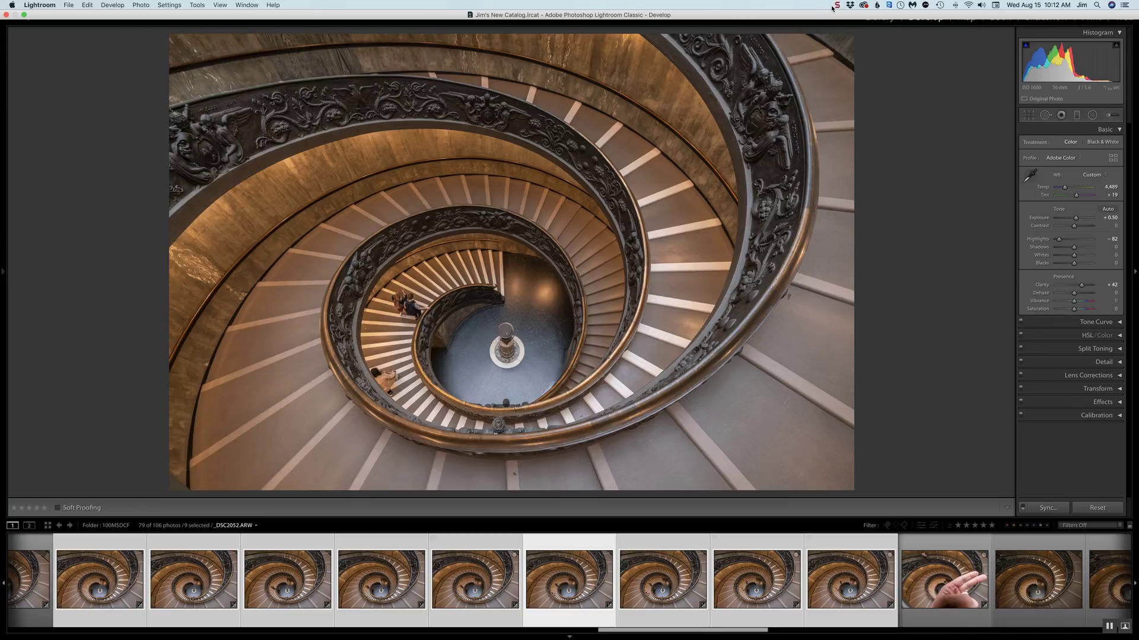
pyautogui.click(837, 5)
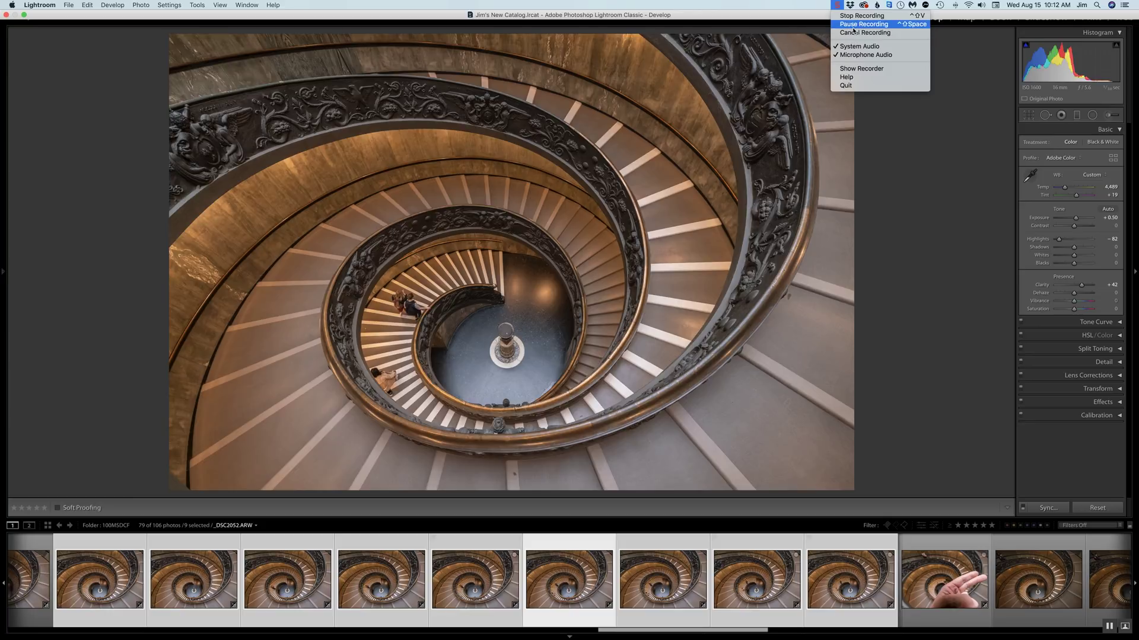
pyautogui.click(854, 25)
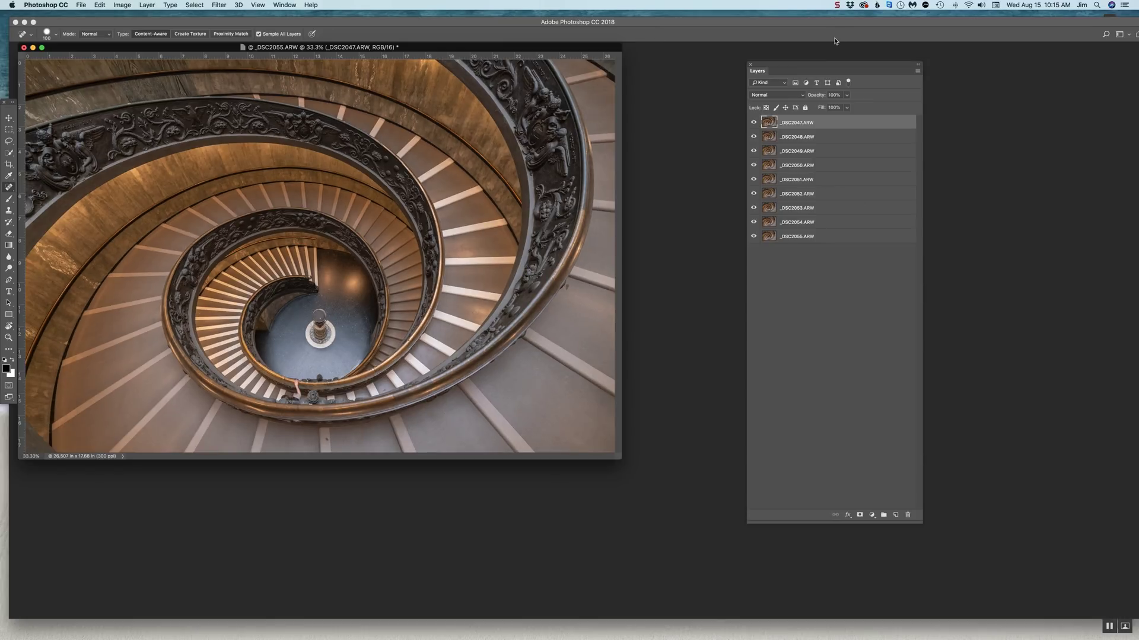
# Step: Select all layers from _DSC2047.ARW to _DSC2055.ARW and auto-align them with the Auto projection
pyautogui.moveTo(474, 51); pyautogui.dragTo(532, 52)
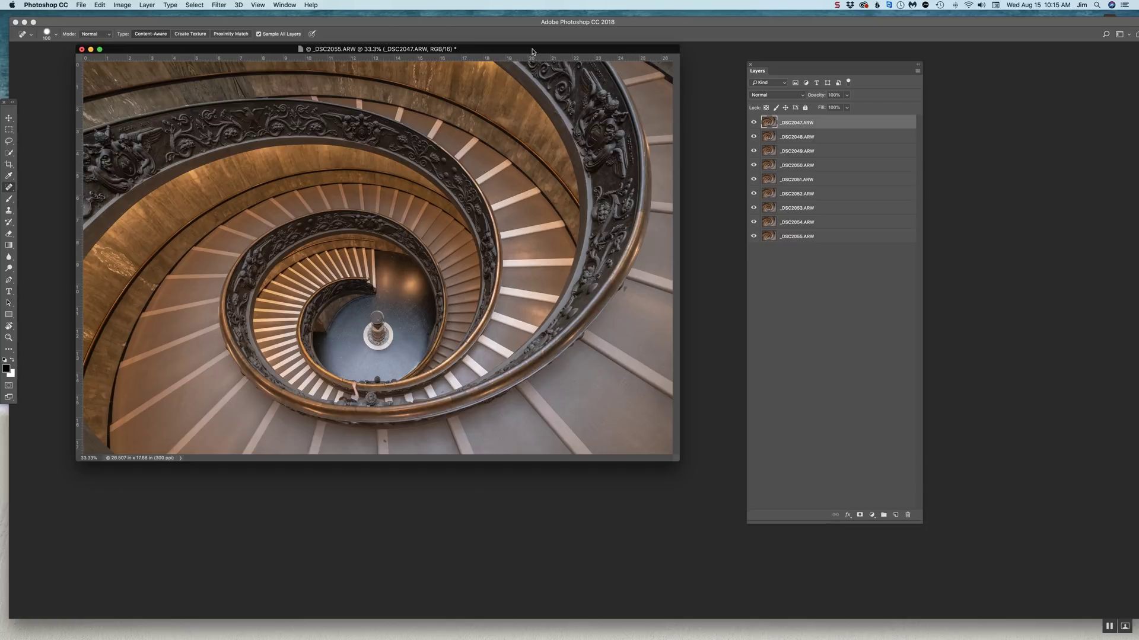
pyautogui.moveTo(806, 71); pyautogui.dragTo(771, 60)
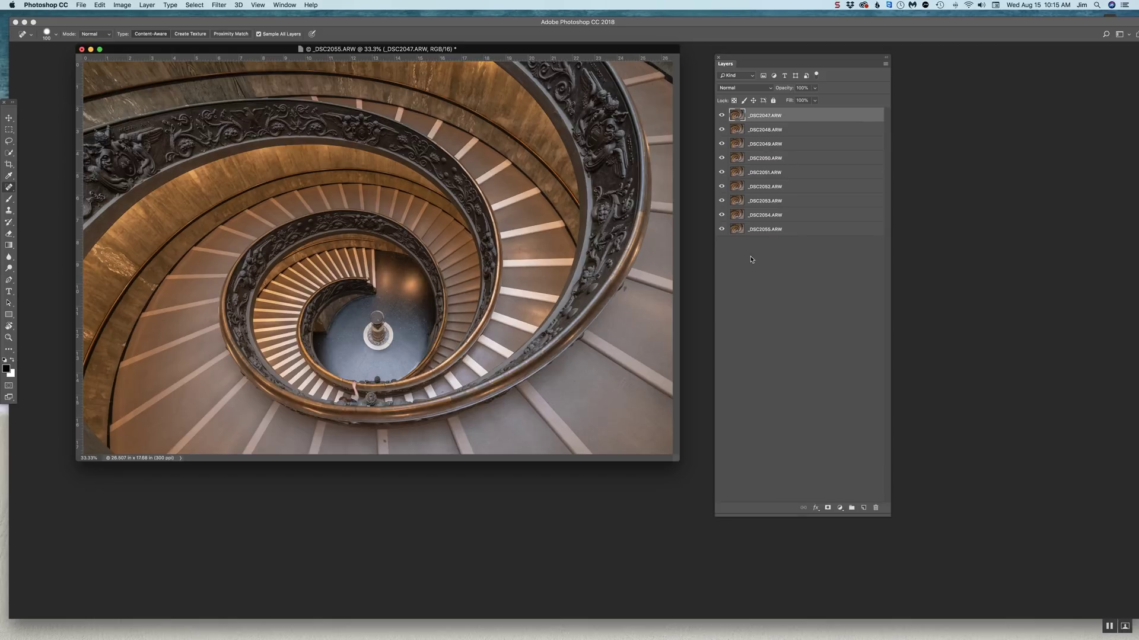
pyautogui.keyDown('shift'); pyautogui.click(767, 231); pyautogui.keyUp('shift')
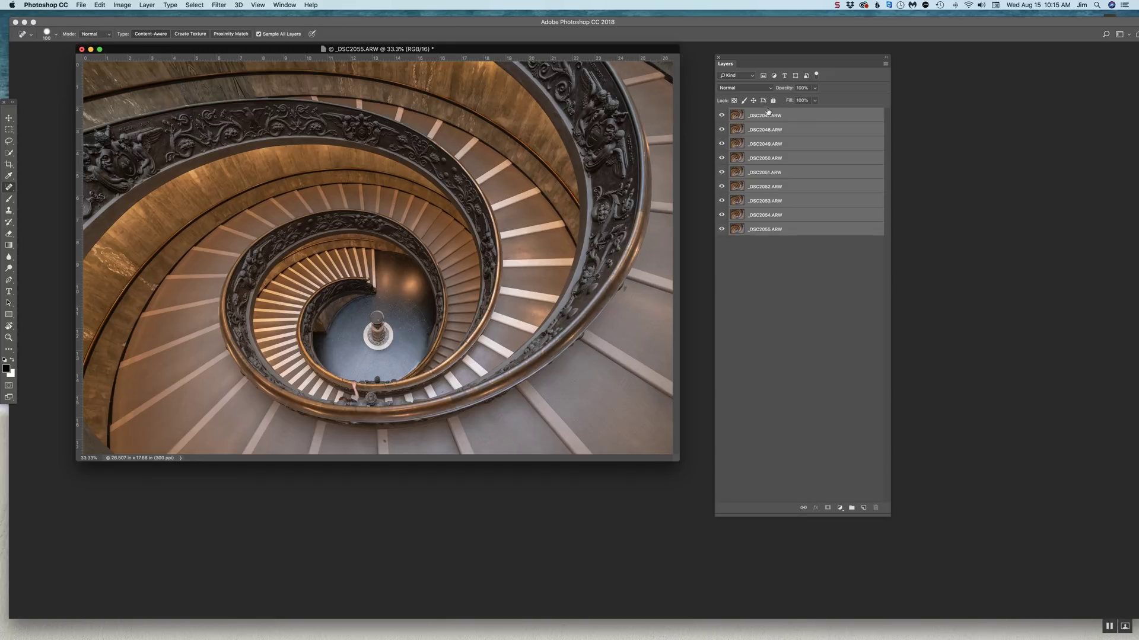
pyautogui.click(99, 5)
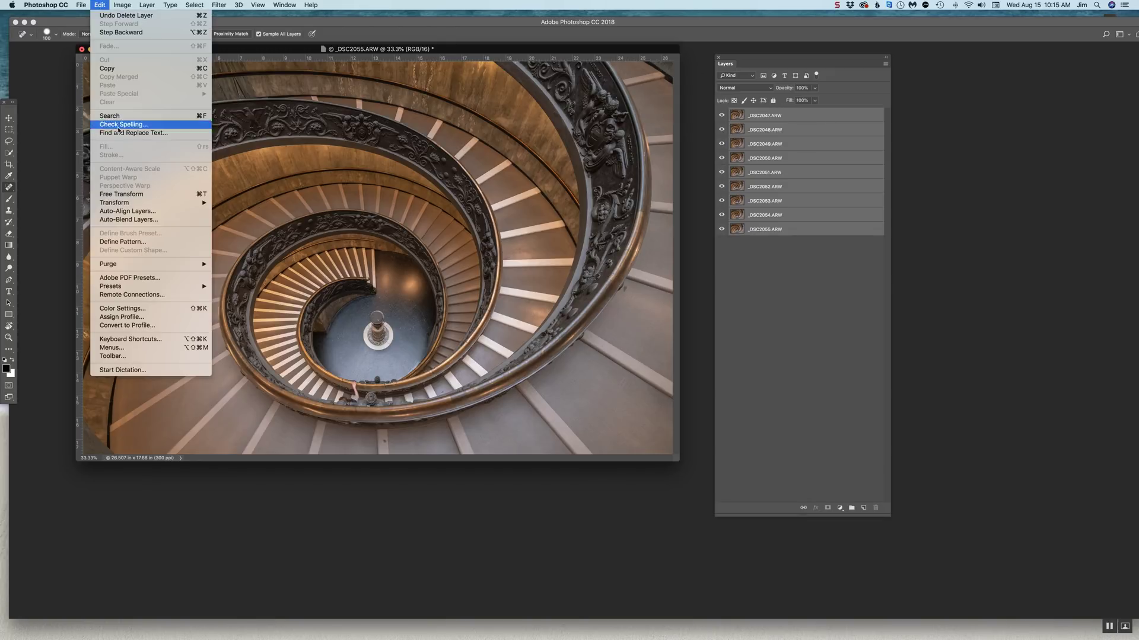
pyautogui.click(117, 213)
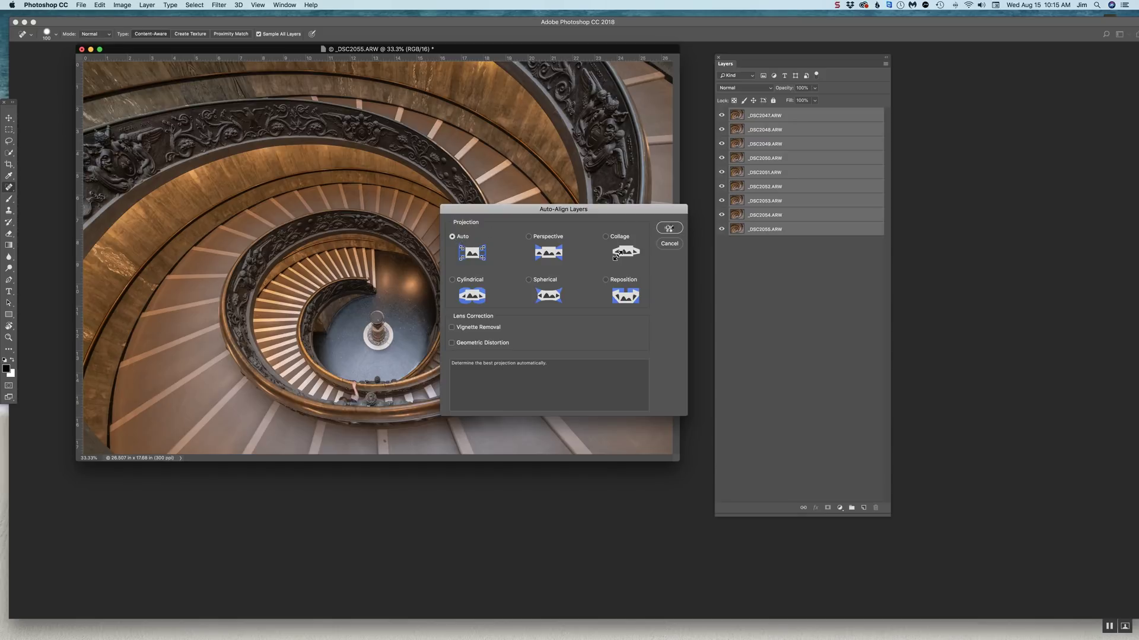
pyautogui.click(668, 227)
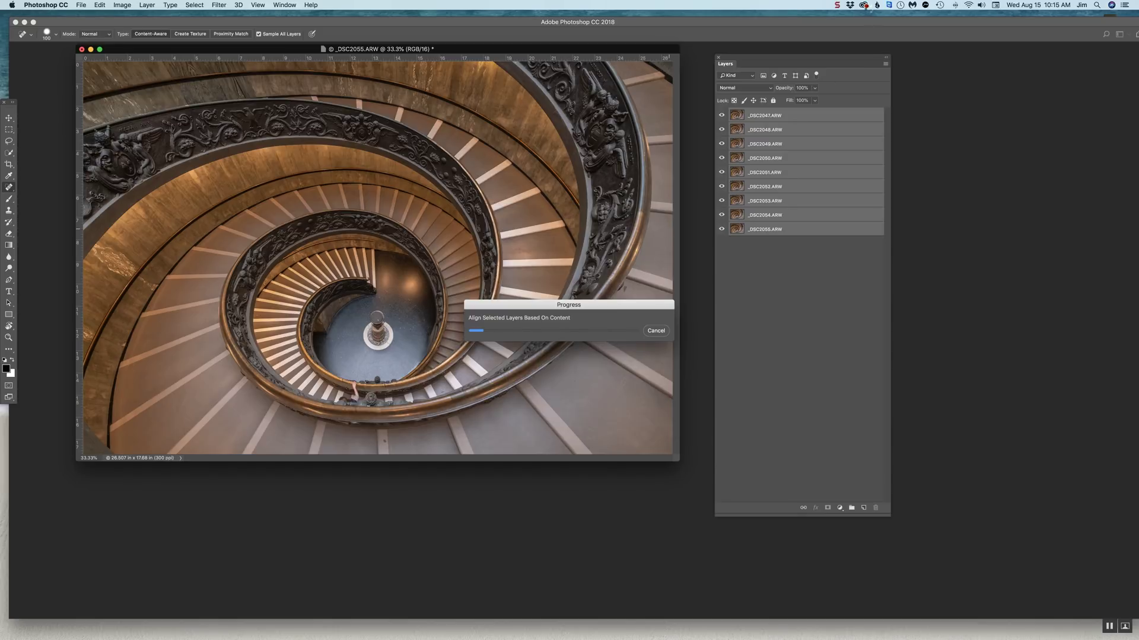
pyautogui.click(836, 5)
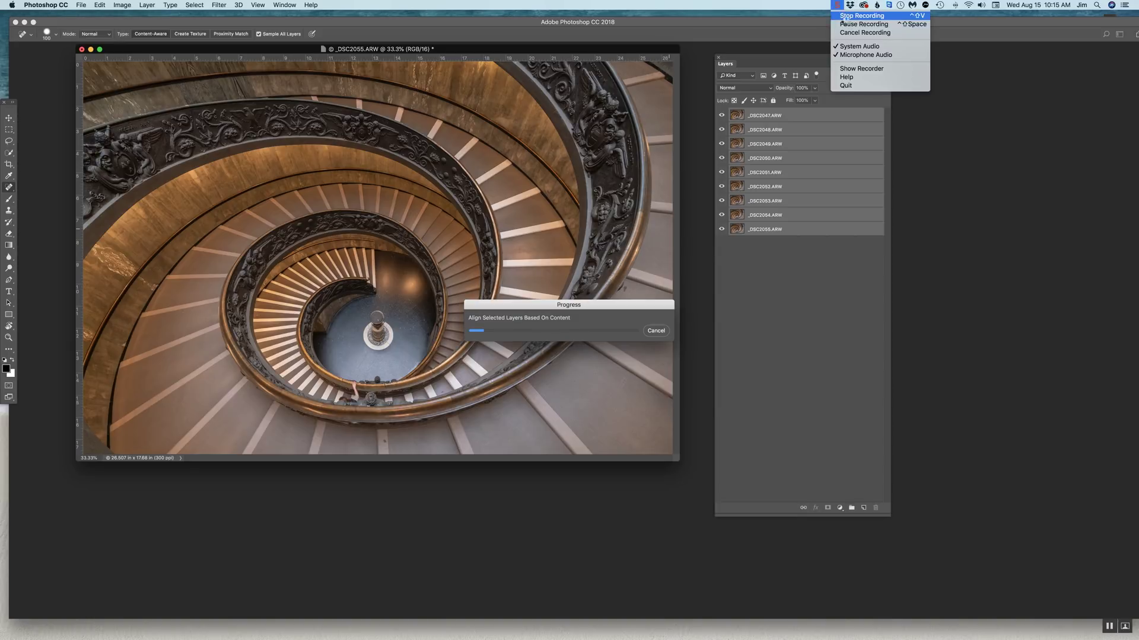
pyautogui.click(848, 24)
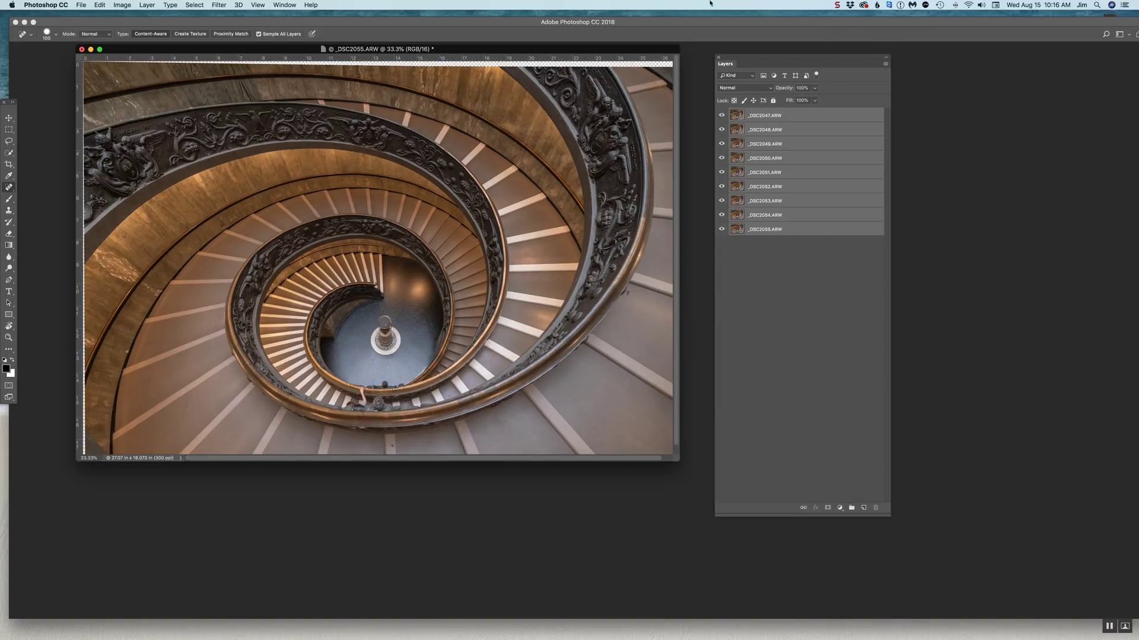
pyautogui.moveTo(553, 53)
pyautogui.mouseDown()
pyautogui.moveTo(591, 59)
pyautogui.moveTo(535, 67)
pyautogui.moveTo(554, 62)
pyautogui.mouseUp()
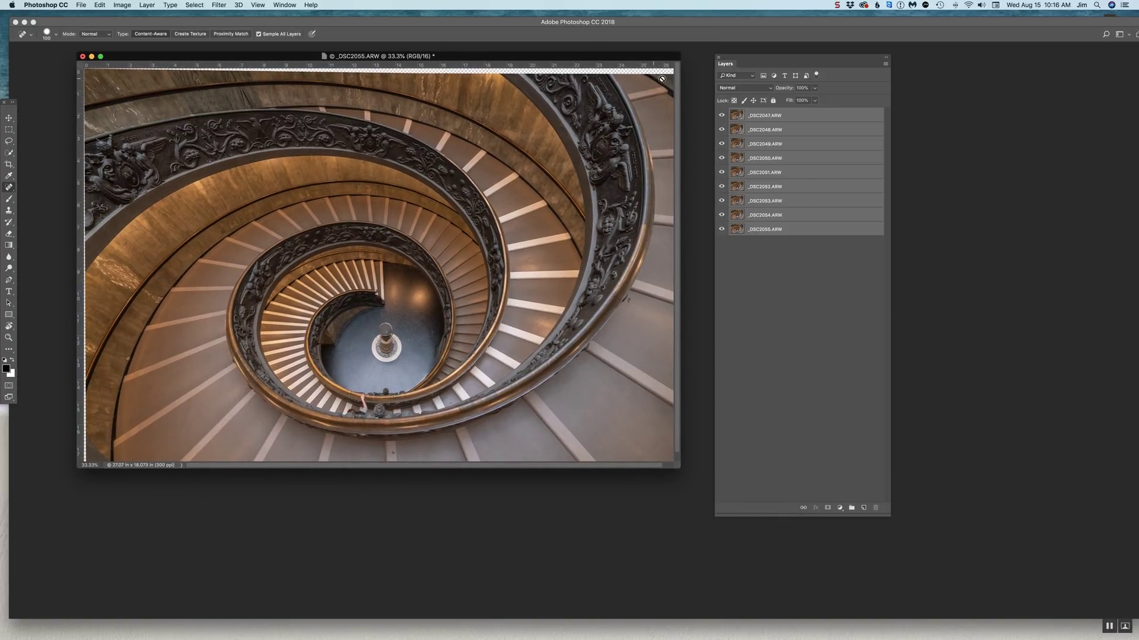
# Step: Select all nine layers from _DSC2047.ARW to _DSC2055.ARW and convert them into one smart object
pyautogui.moveTo(677, 467); pyautogui.dragTo(704, 544)
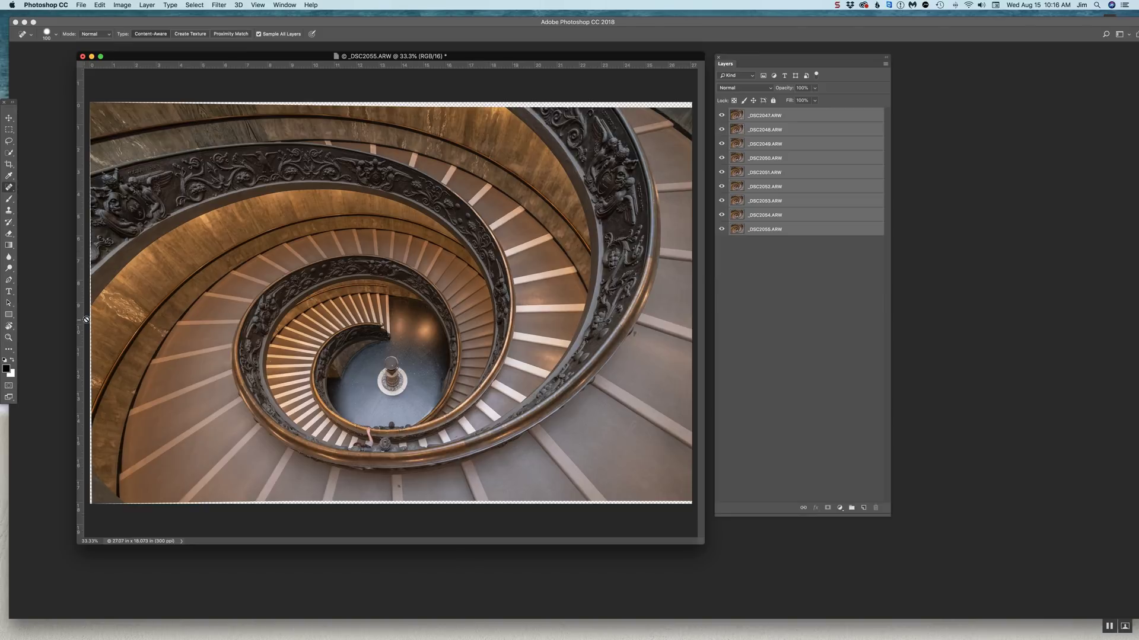
pyautogui.moveTo(705, 545); pyautogui.dragTo(721, 550)
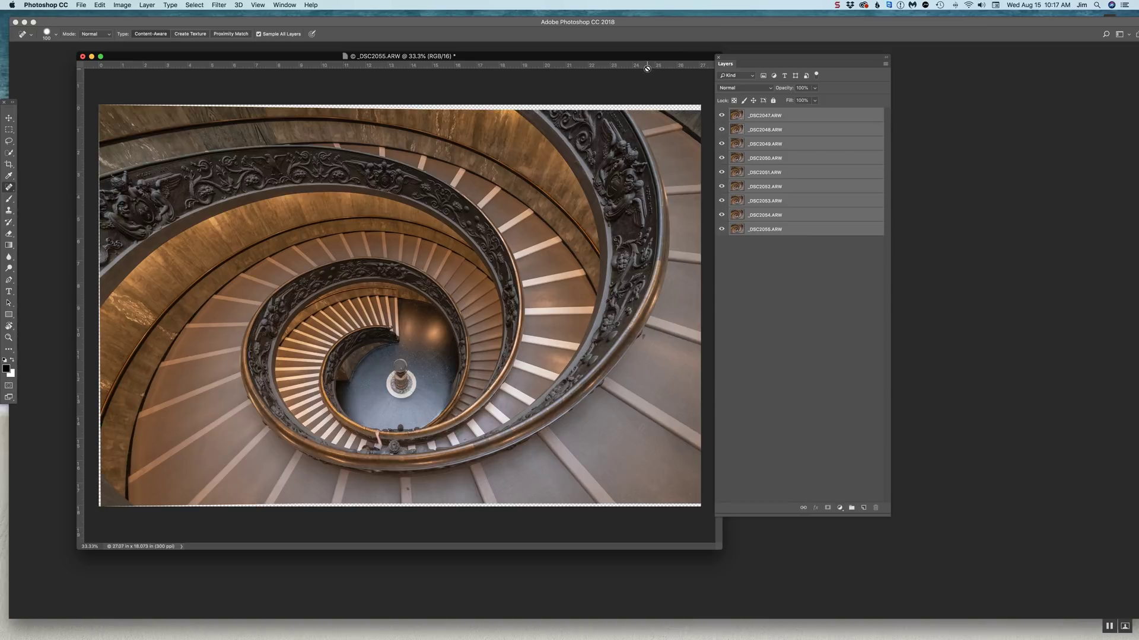
pyautogui.click(767, 231)
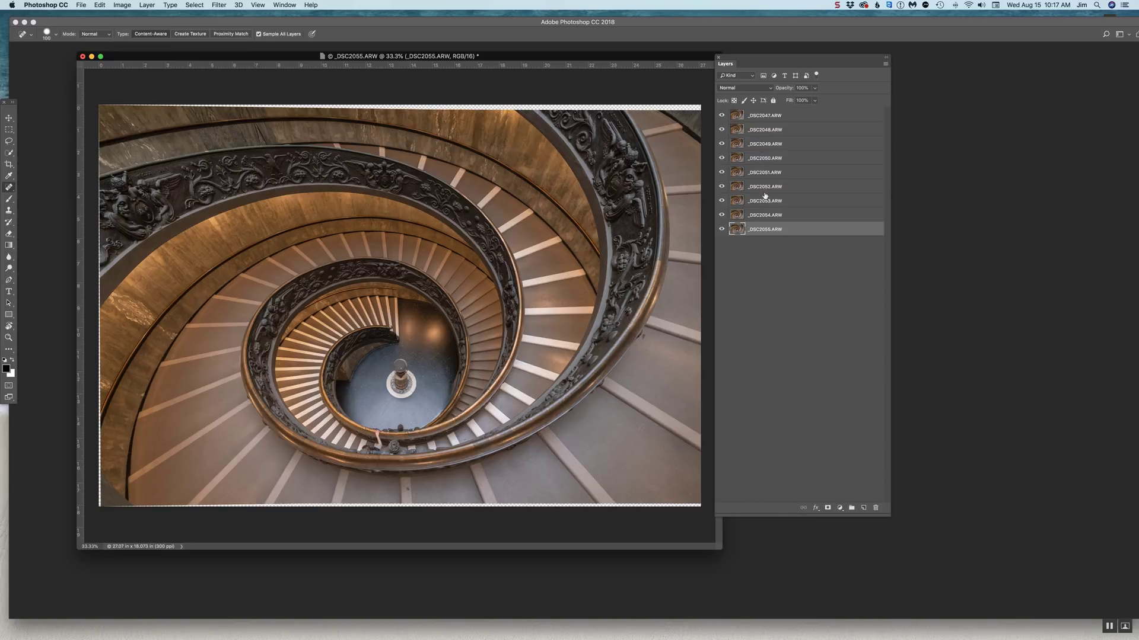
pyautogui.click(753, 130)
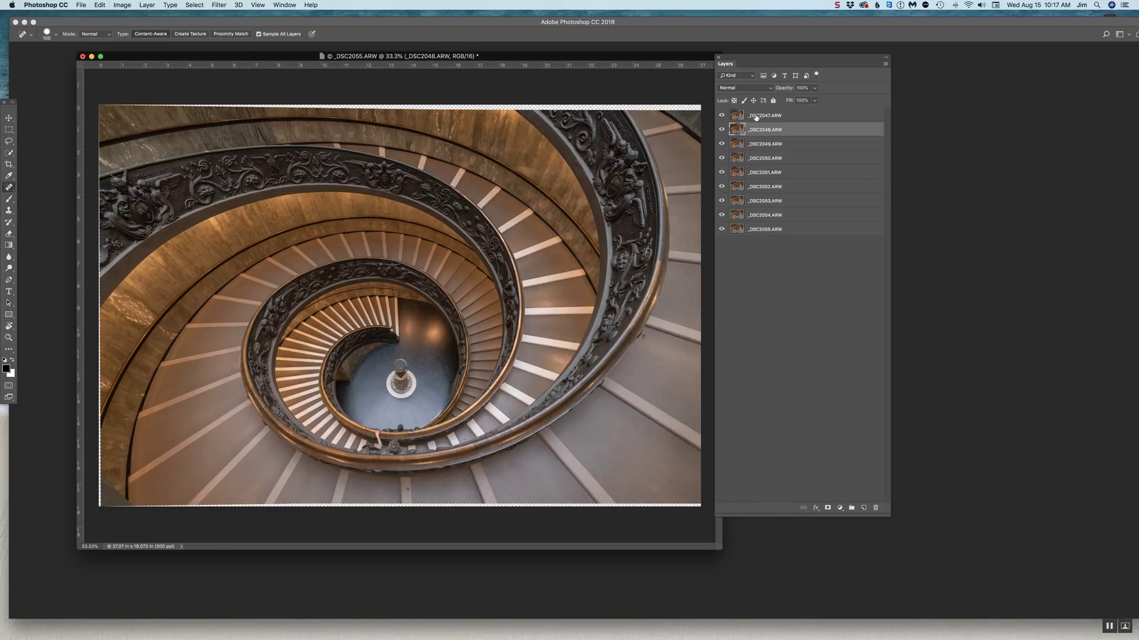
pyautogui.click(755, 114)
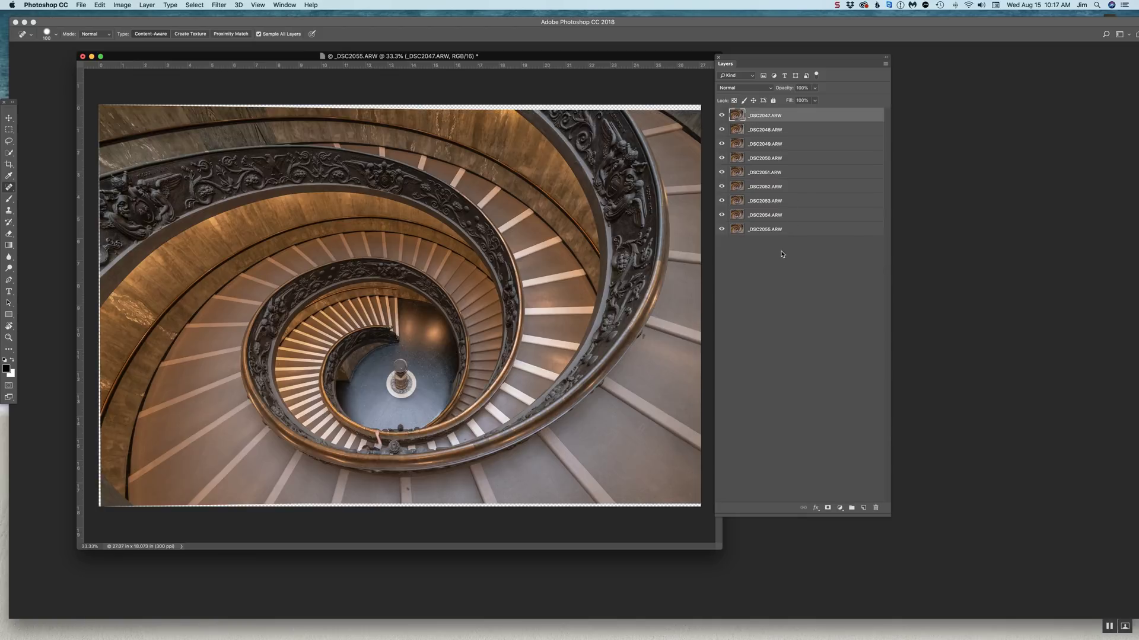
pyautogui.keyDown('shift'); pyautogui.click(763, 228); pyautogui.keyUp('shift')
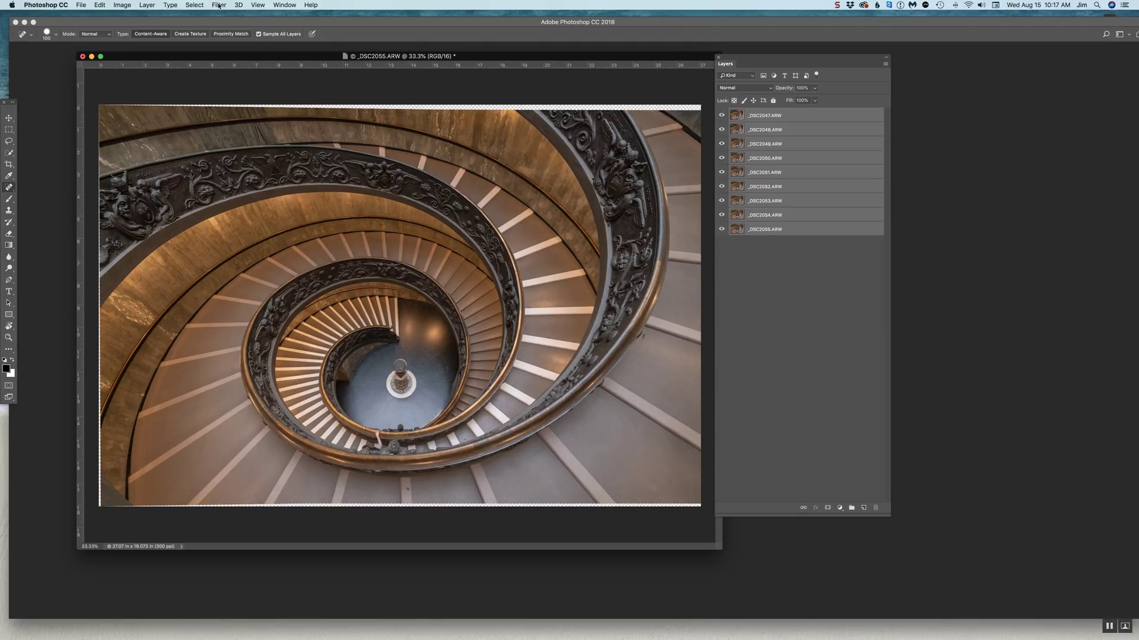
pyautogui.click(143, 6)
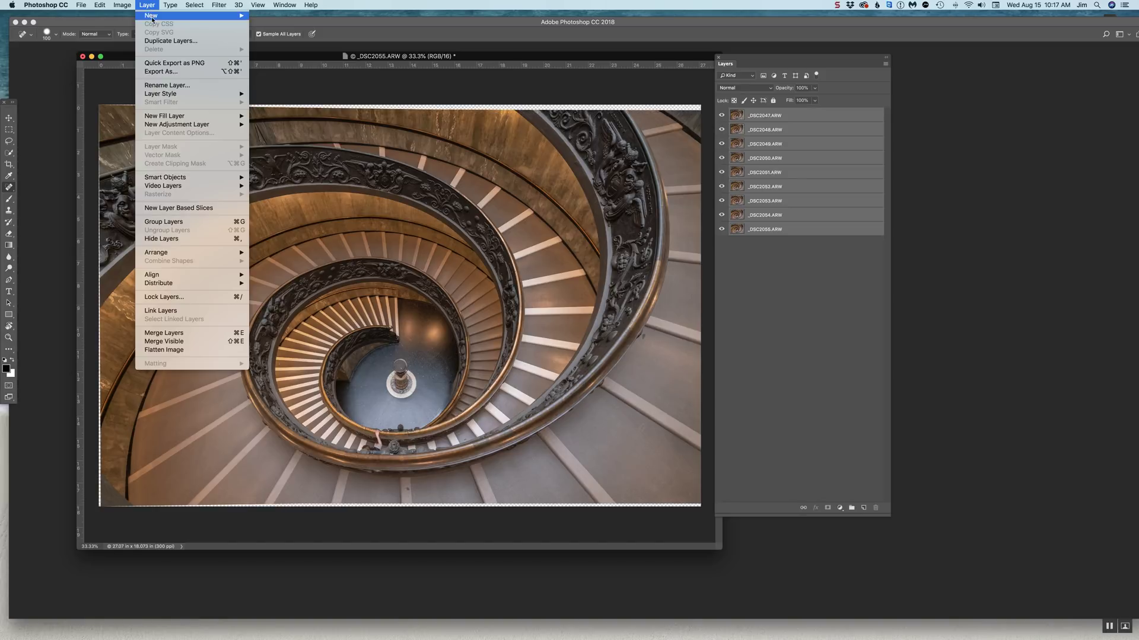
pyautogui.moveTo(188, 178)
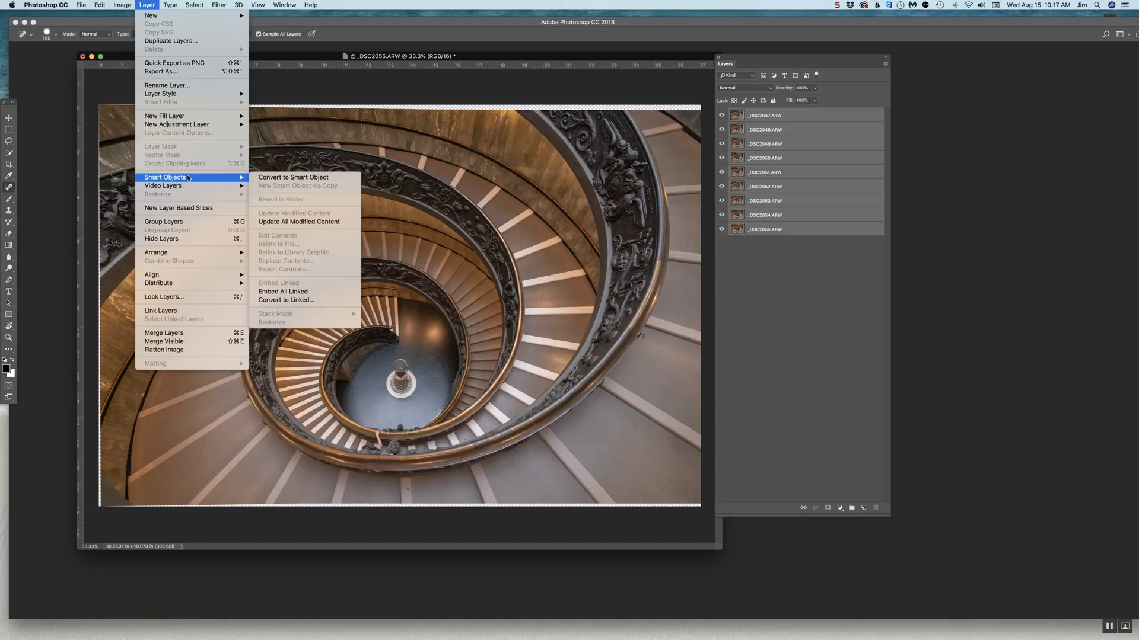
pyautogui.click(274, 178)
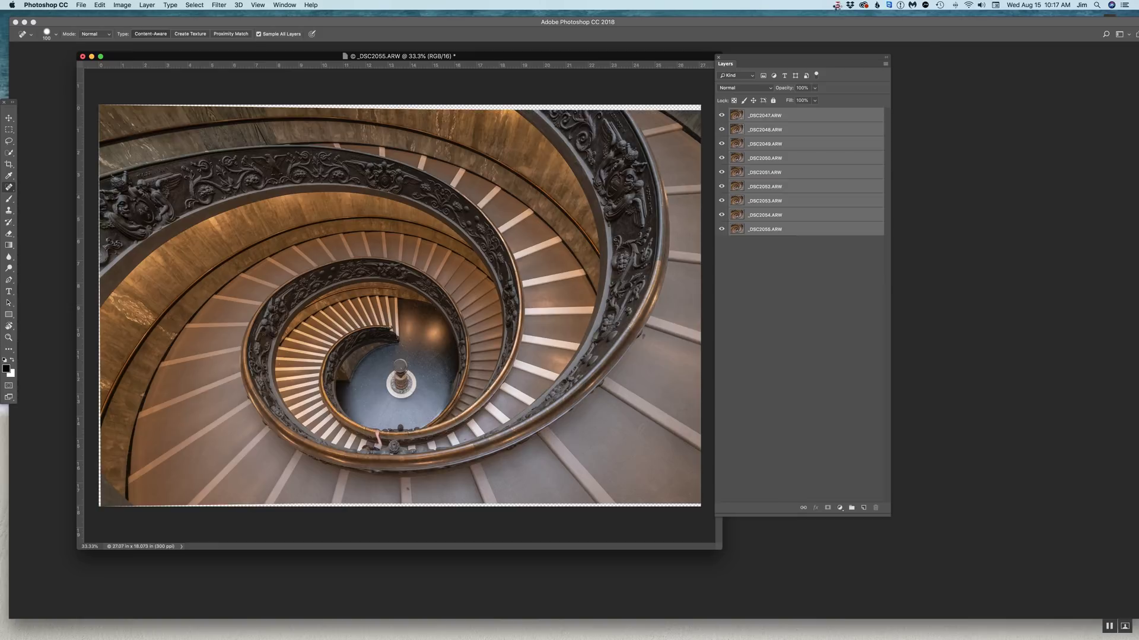
pyautogui.click(837, 5)
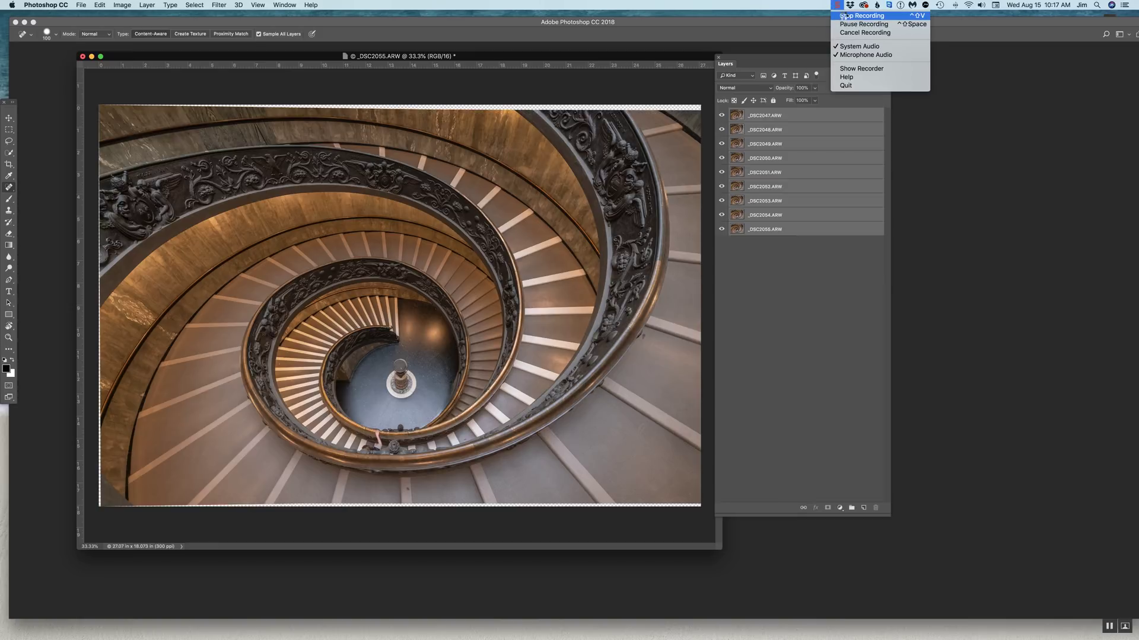
pyautogui.click(846, 24)
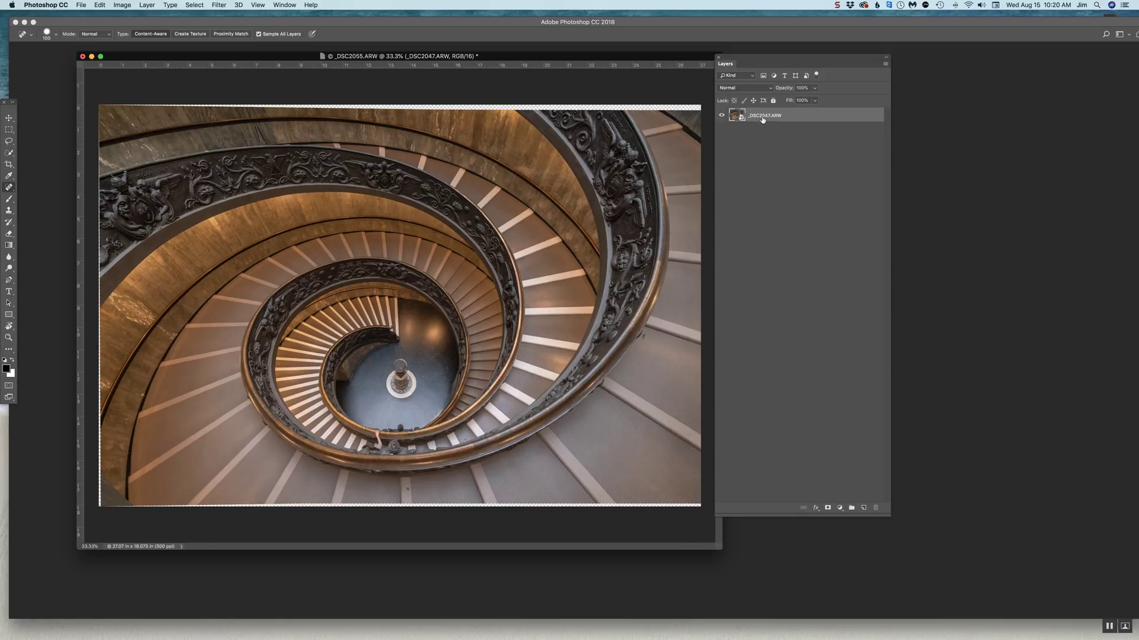
# Step: Set the stack mode of the combined staircase smart object to Median
pyautogui.click(146, 6)
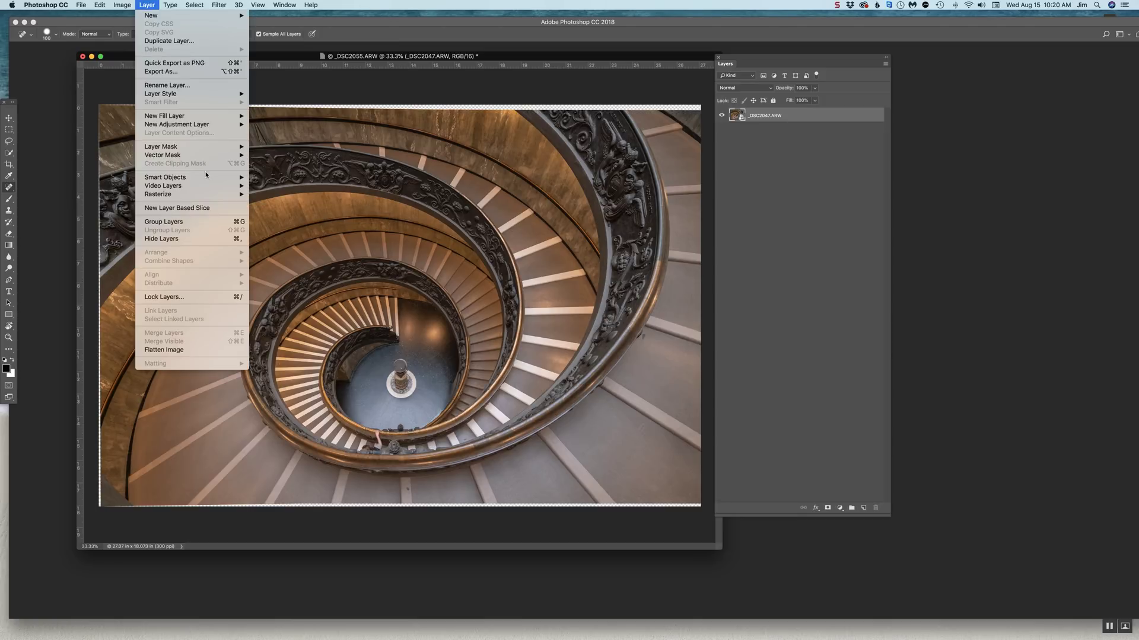
pyautogui.moveTo(206, 177)
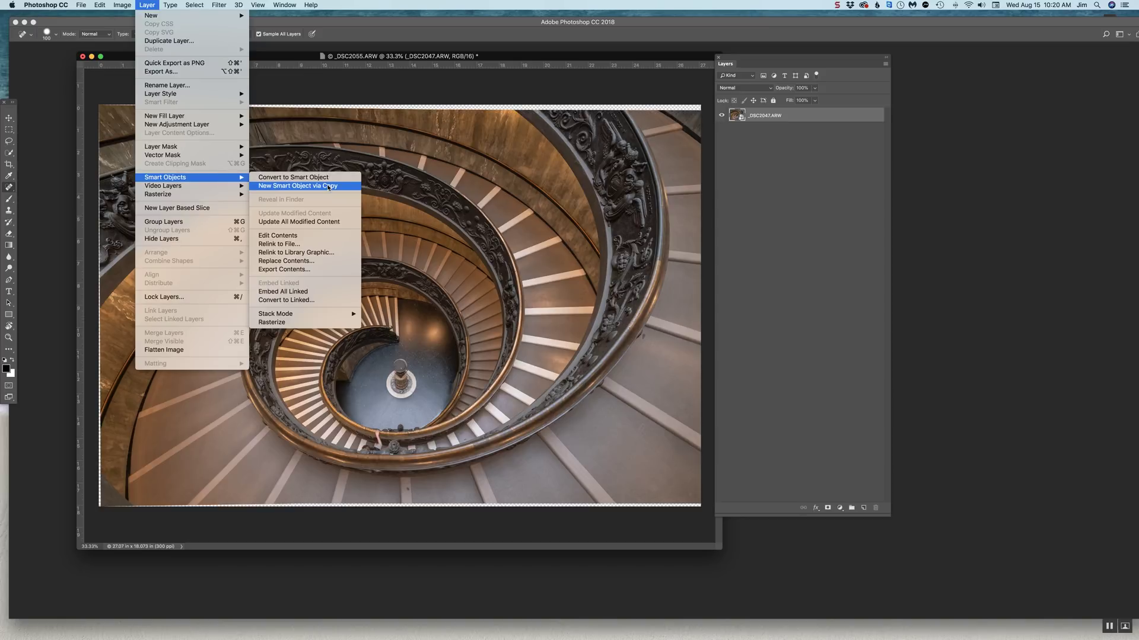
pyautogui.moveTo(292, 313)
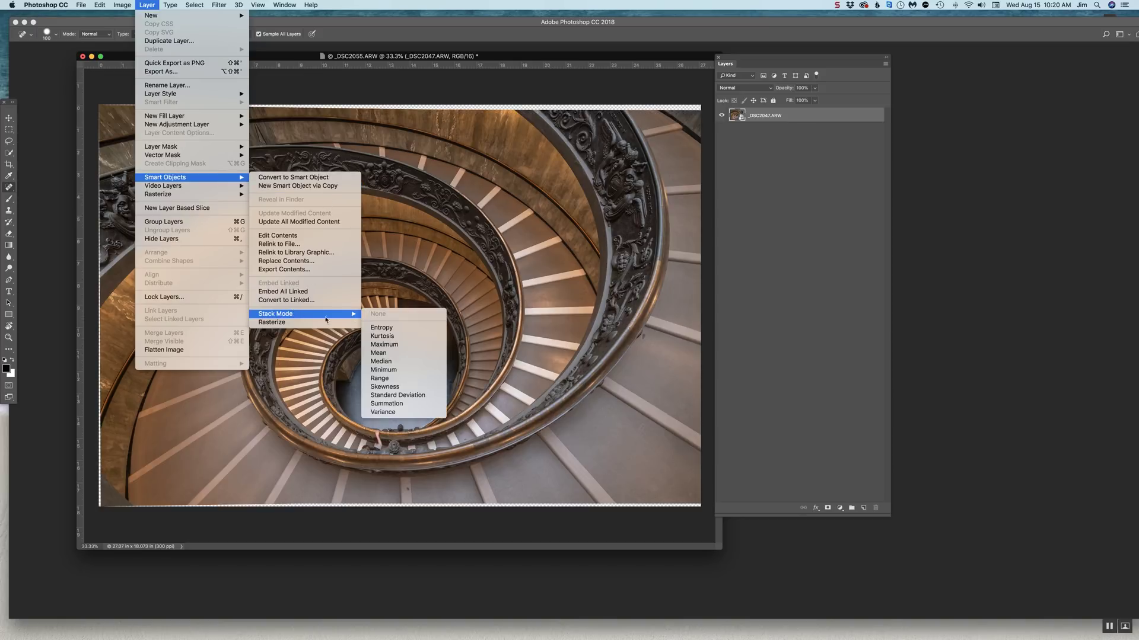
pyautogui.moveTo(335, 315)
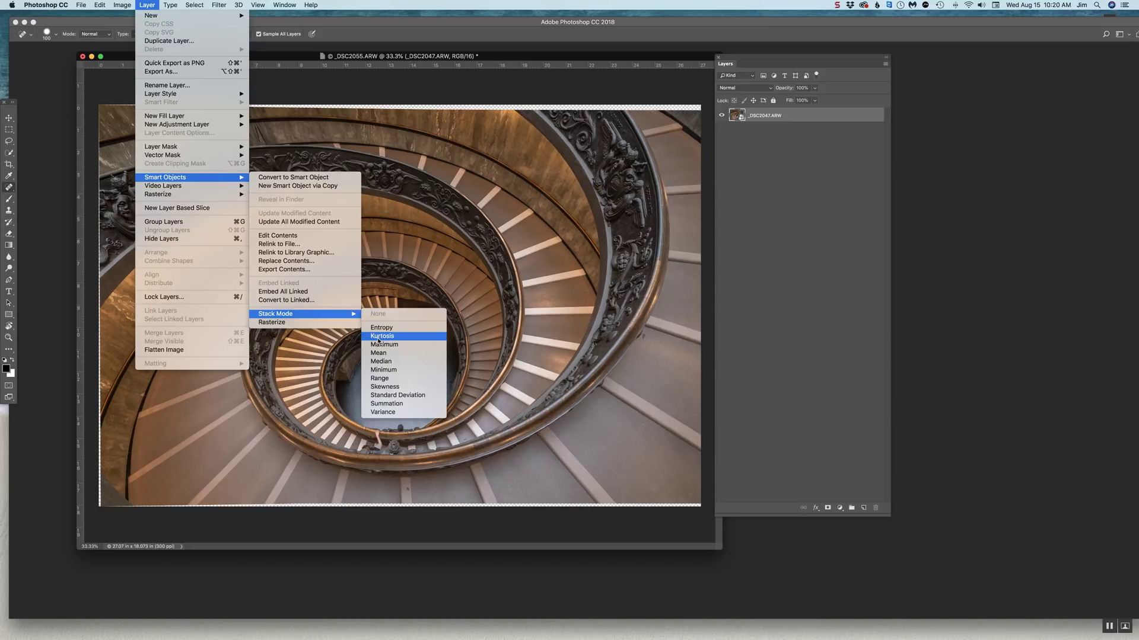
pyautogui.click(380, 363)
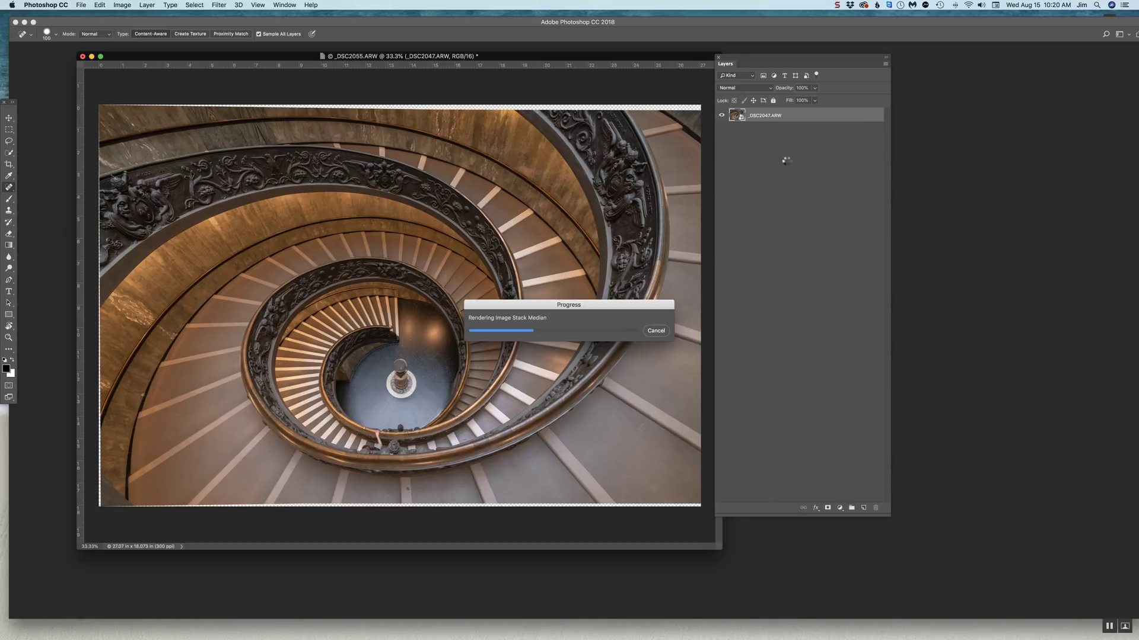
pyautogui.click(837, 5)
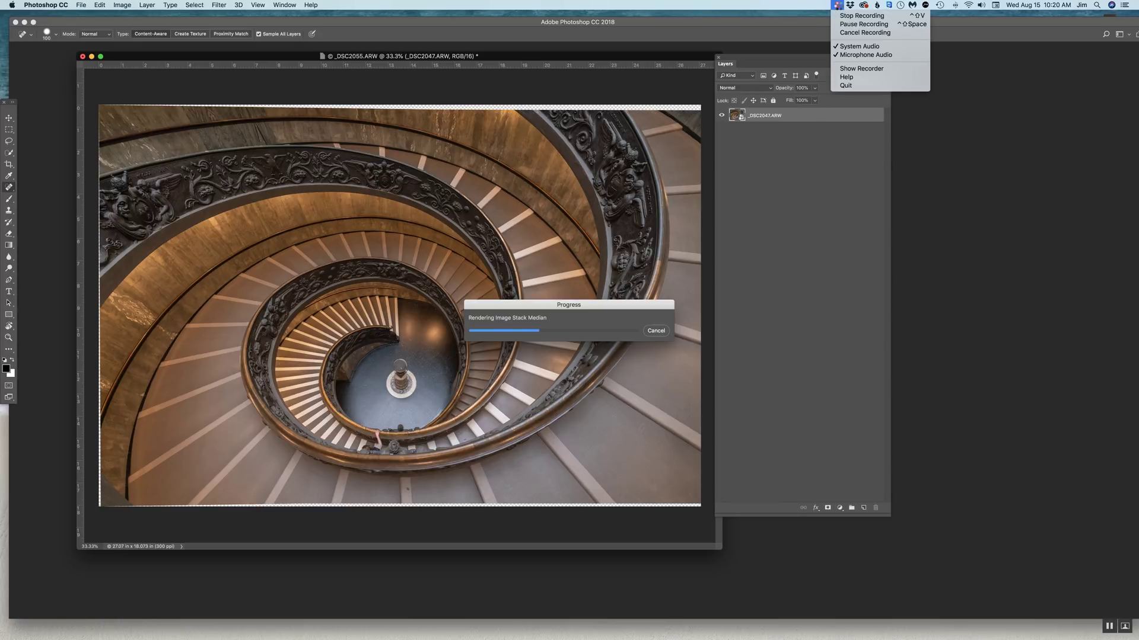
pyautogui.click(854, 25)
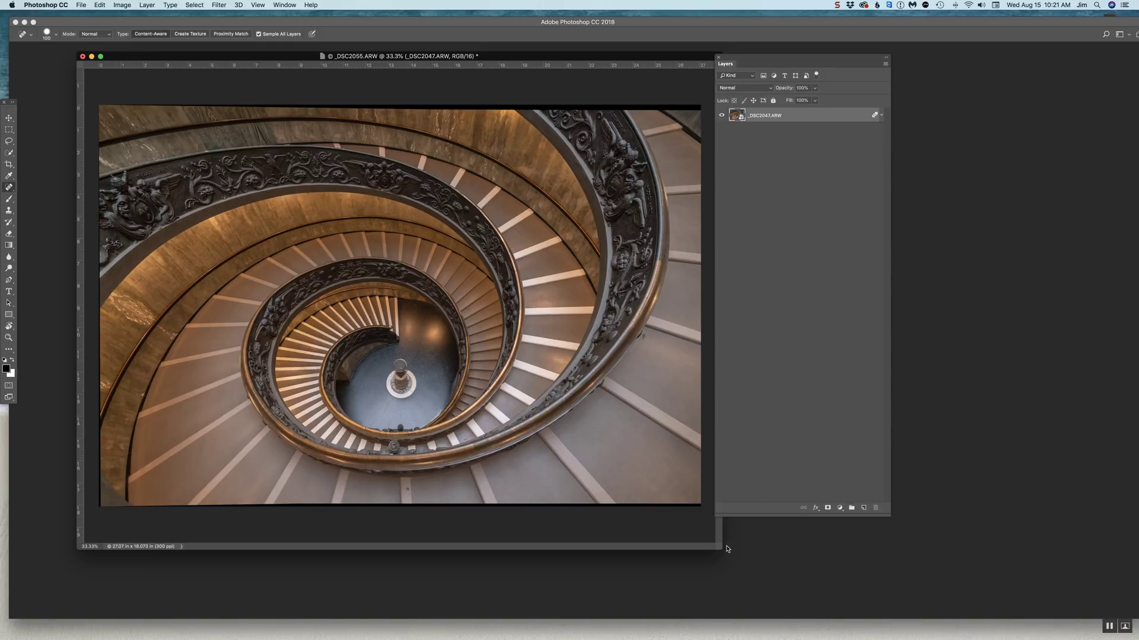
# Step: Examine the median-blended staircase at 100% for leftover people, from the upper steps and railings down to the central floor
pyautogui.moveTo(739, 58); pyautogui.dragTo(797, 62)
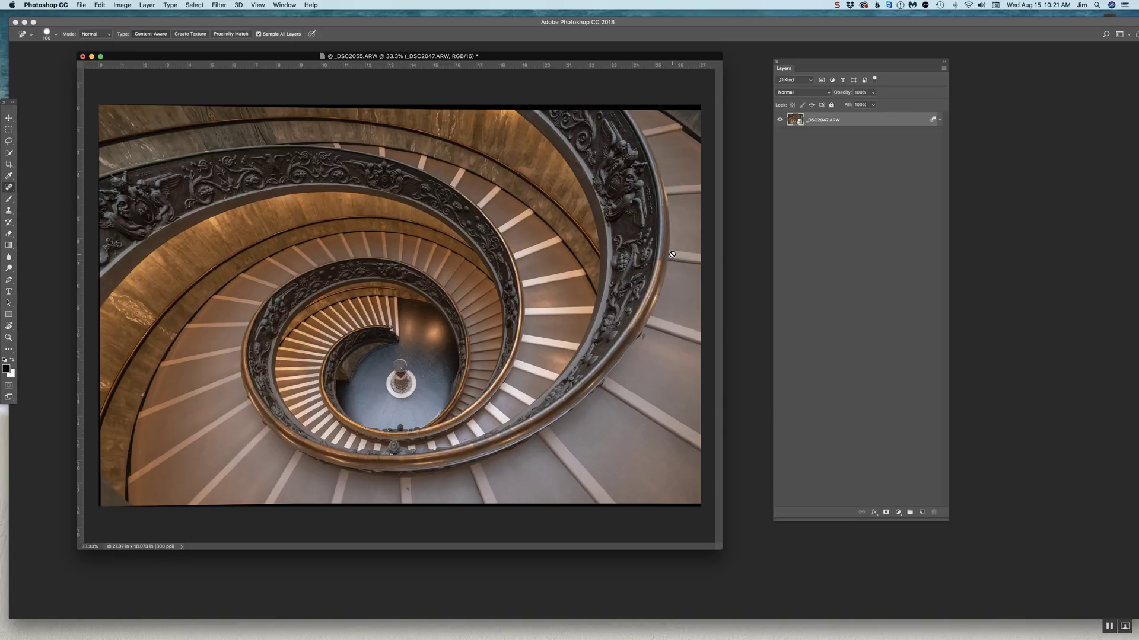
pyautogui.press('super+equal')
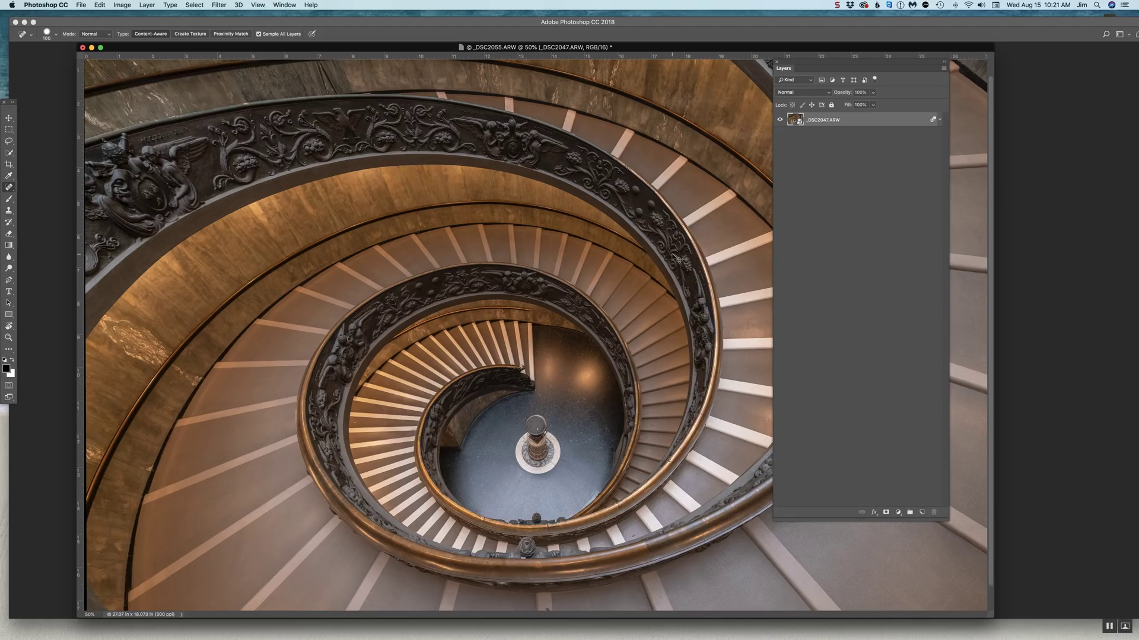
pyautogui.press('super+equal')
pyautogui.press('super+equal')
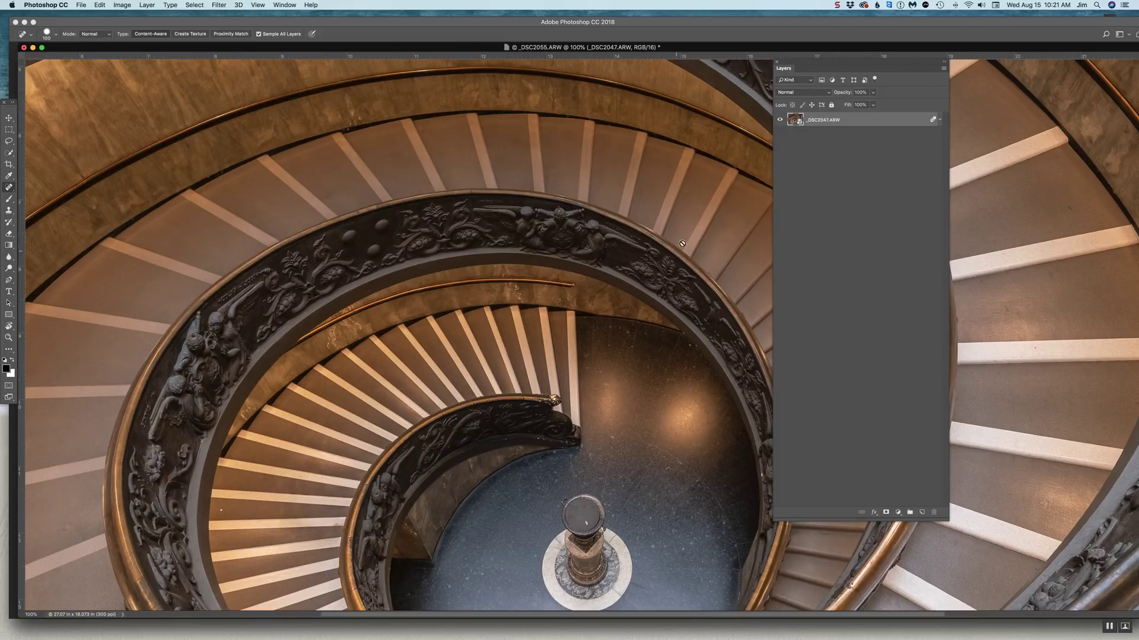
pyautogui.moveTo(804, 66); pyautogui.dragTo(1032, 69)
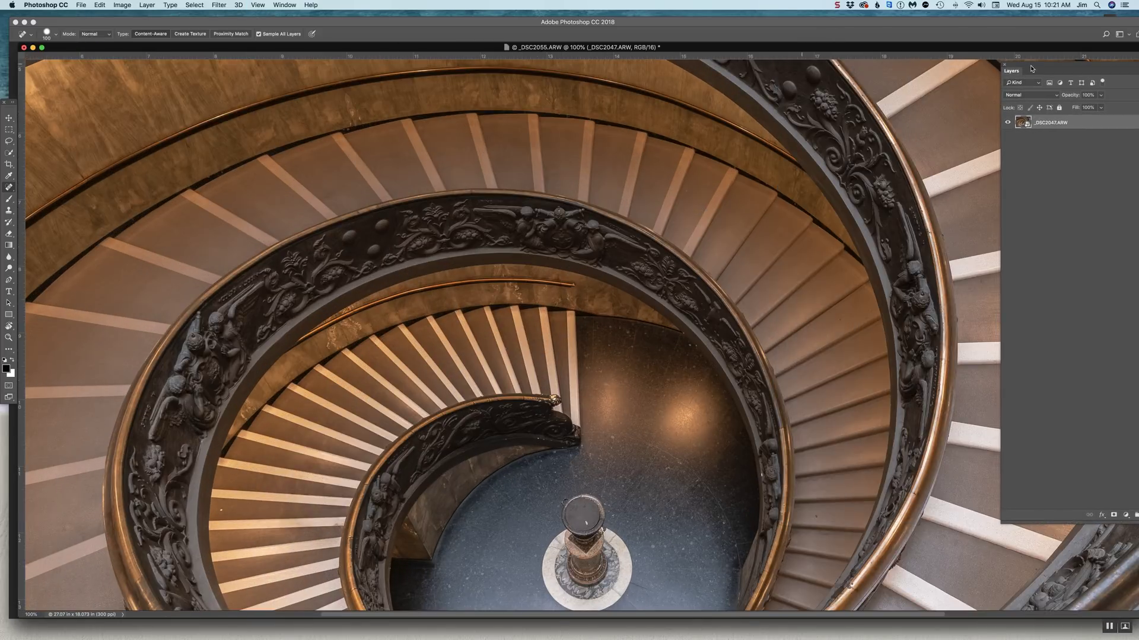
pyautogui.moveTo(729, 267); pyautogui.dragTo(692, 272)
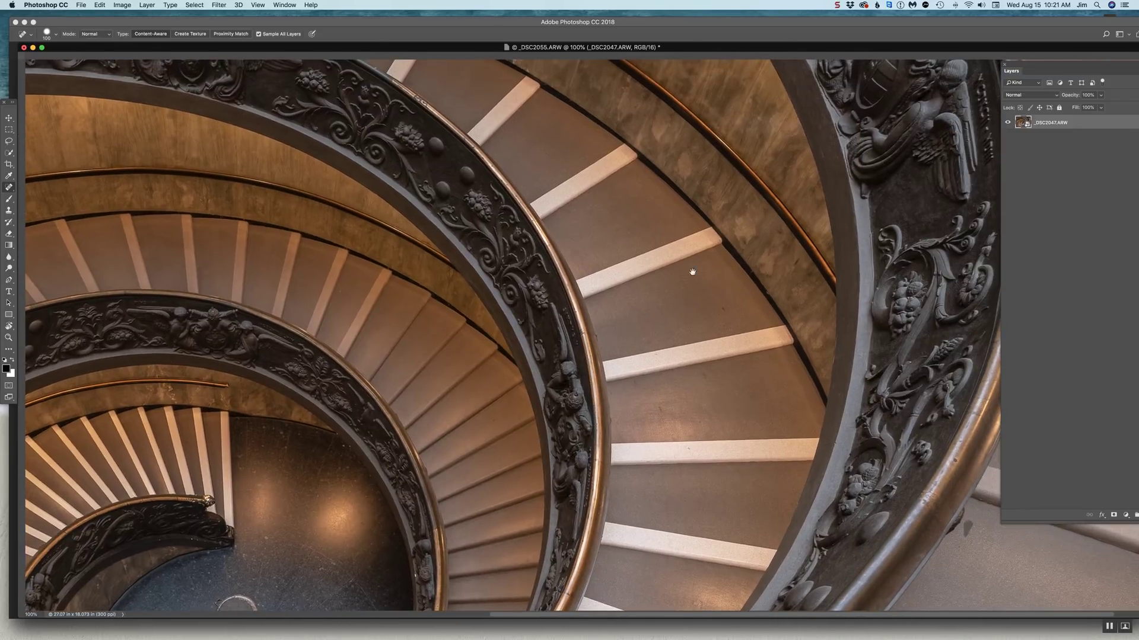
pyautogui.press('super+r')
pyautogui.scroll(5, 692, 272)
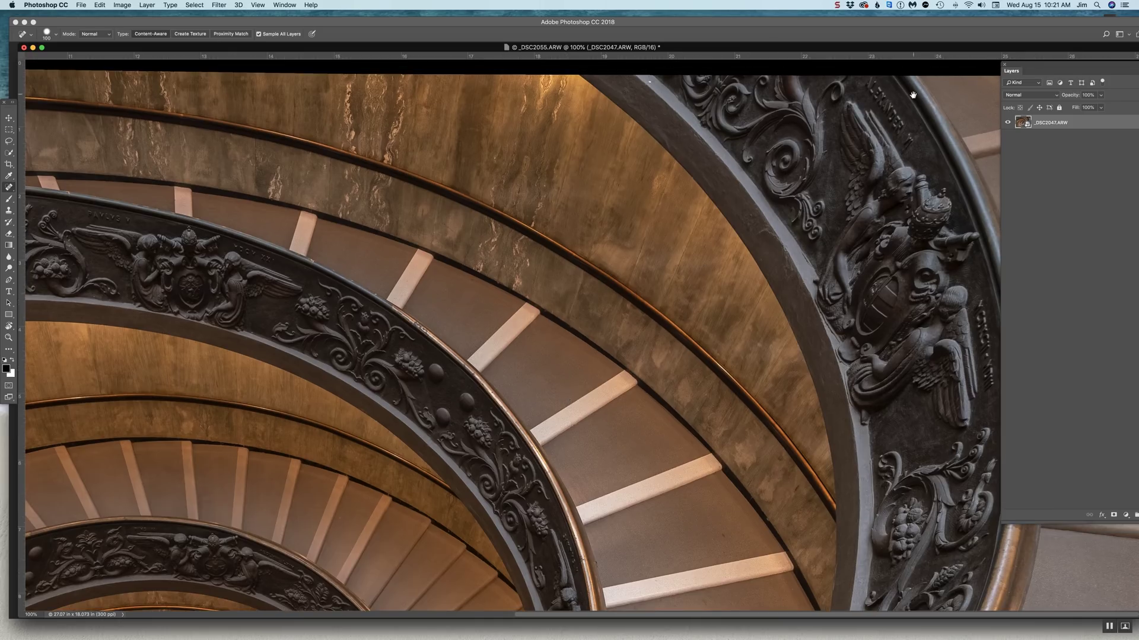
pyautogui.press('super+r')
pyautogui.scroll(-2, 643, 169)
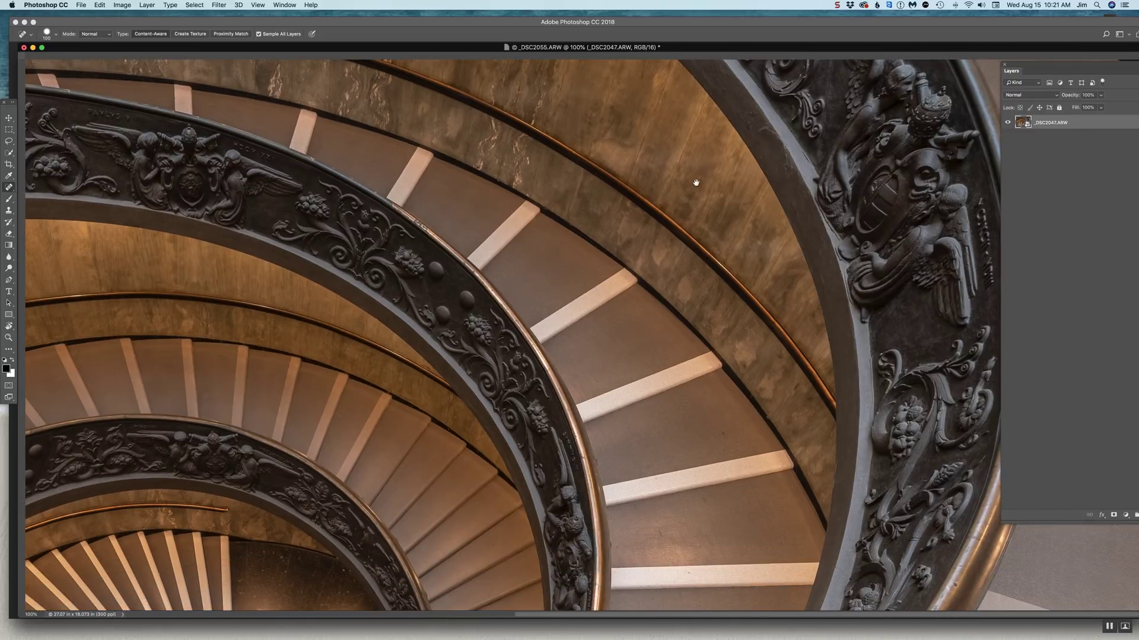
pyautogui.scroll(2, 695, 183)
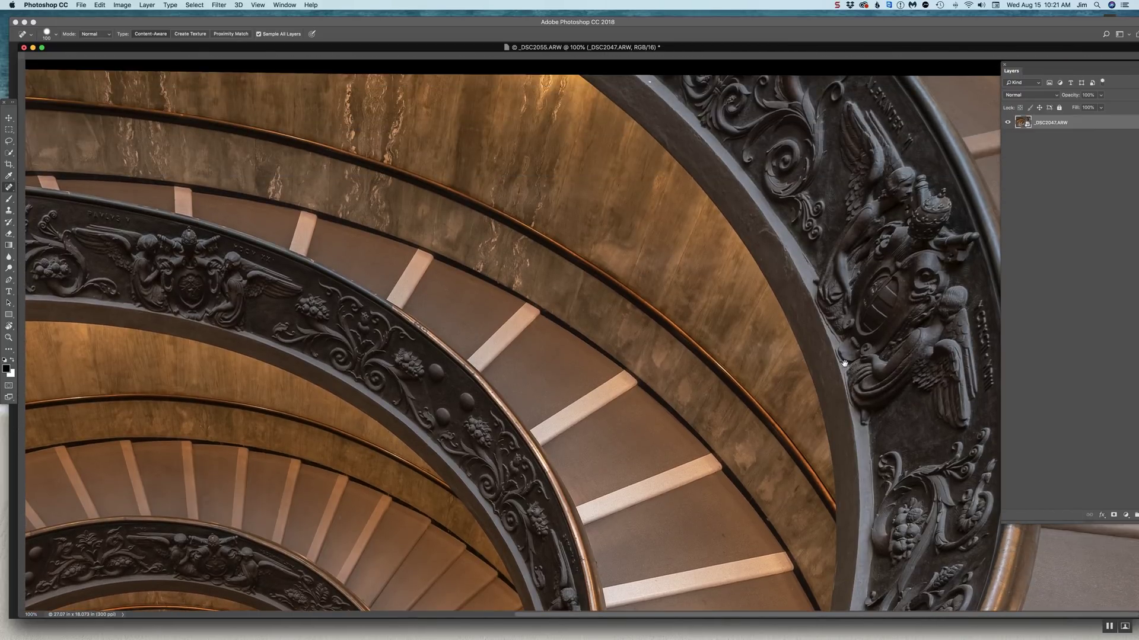
pyautogui.moveTo(504, 431); pyautogui.dragTo(767, 108)
pyautogui.moveTo(817, 310); pyautogui.dragTo(744, 265)
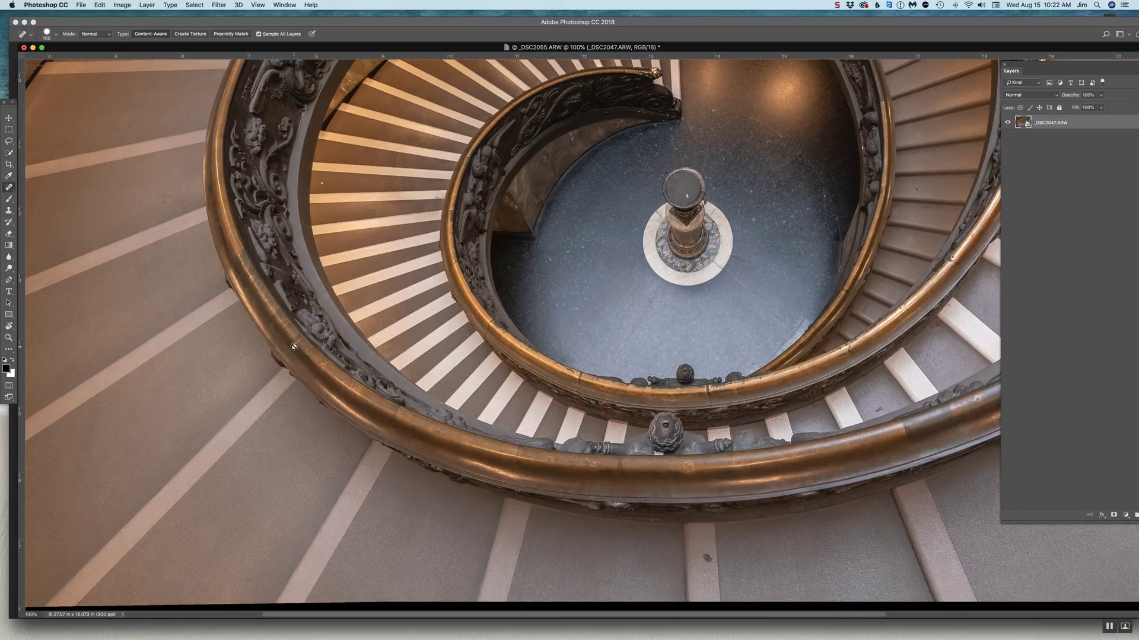
# Step: Tighten the crop frame around the whole staircase image at its original ratio, trimming the black strips along the edges
pyautogui.press('super+0')
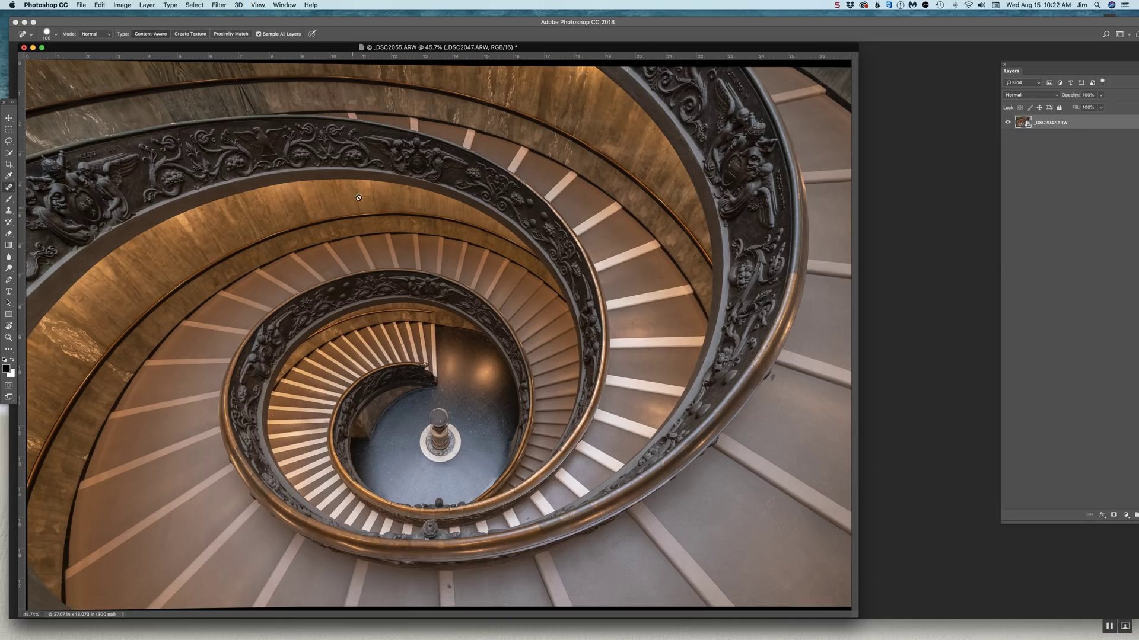
pyautogui.moveTo(333, 47); pyautogui.dragTo(389, 45)
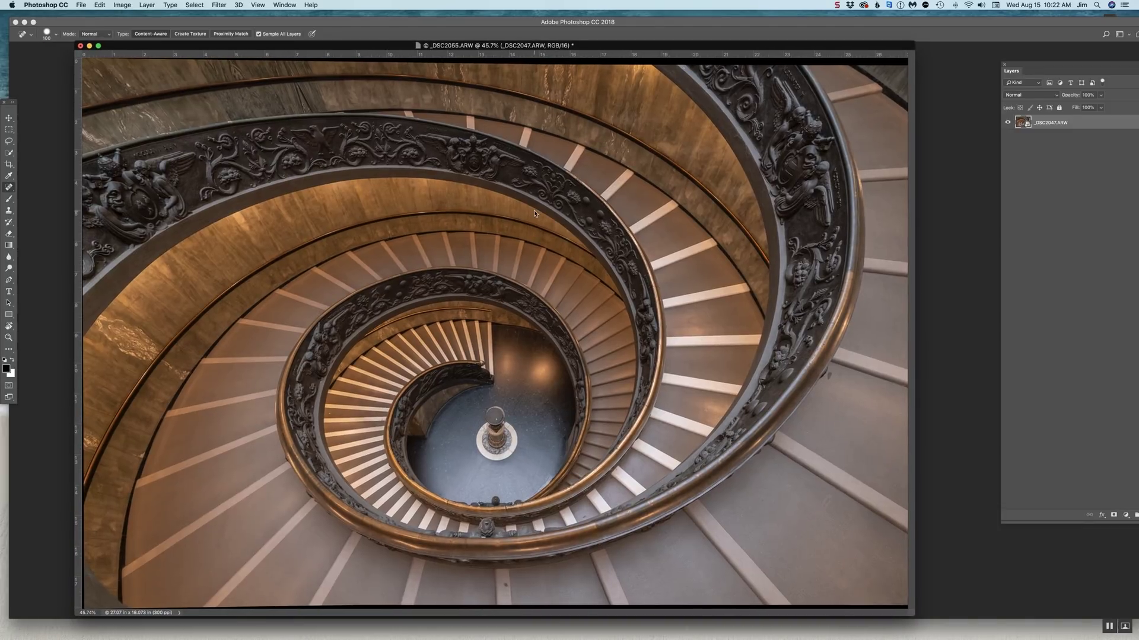
pyautogui.press('super+minus')
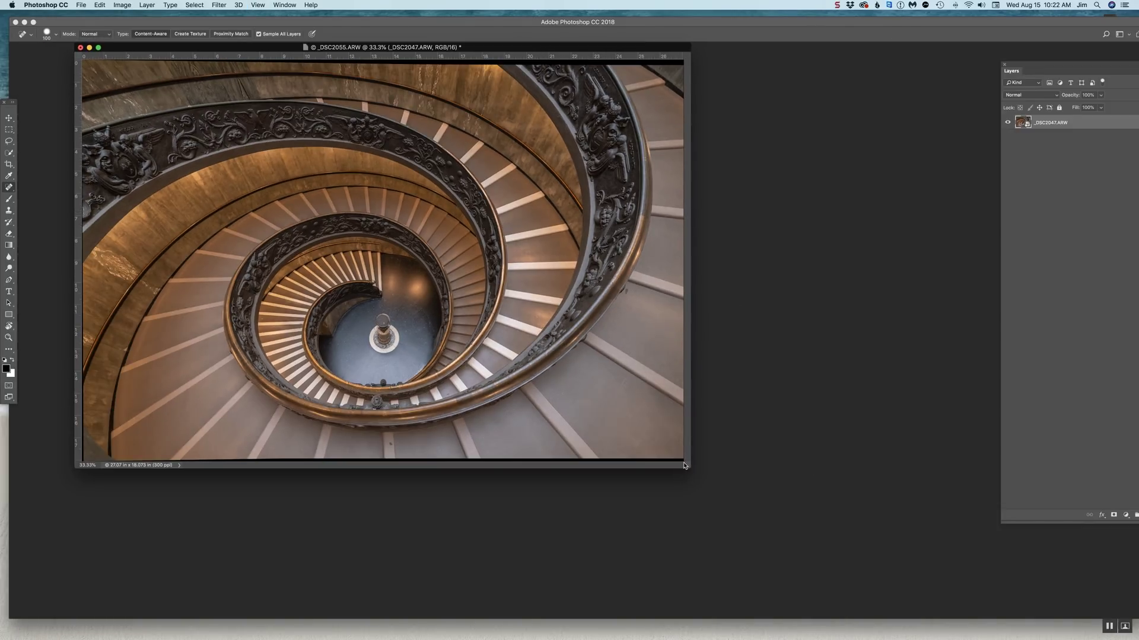
pyautogui.moveTo(685, 466); pyautogui.dragTo(810, 525)
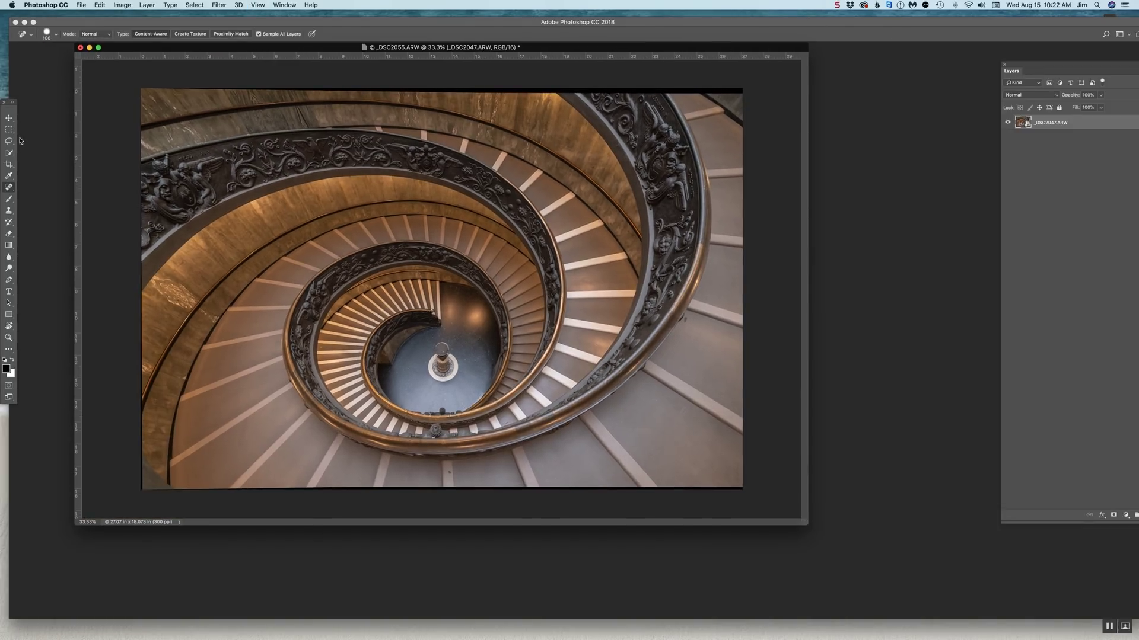
pyautogui.click(9, 165)
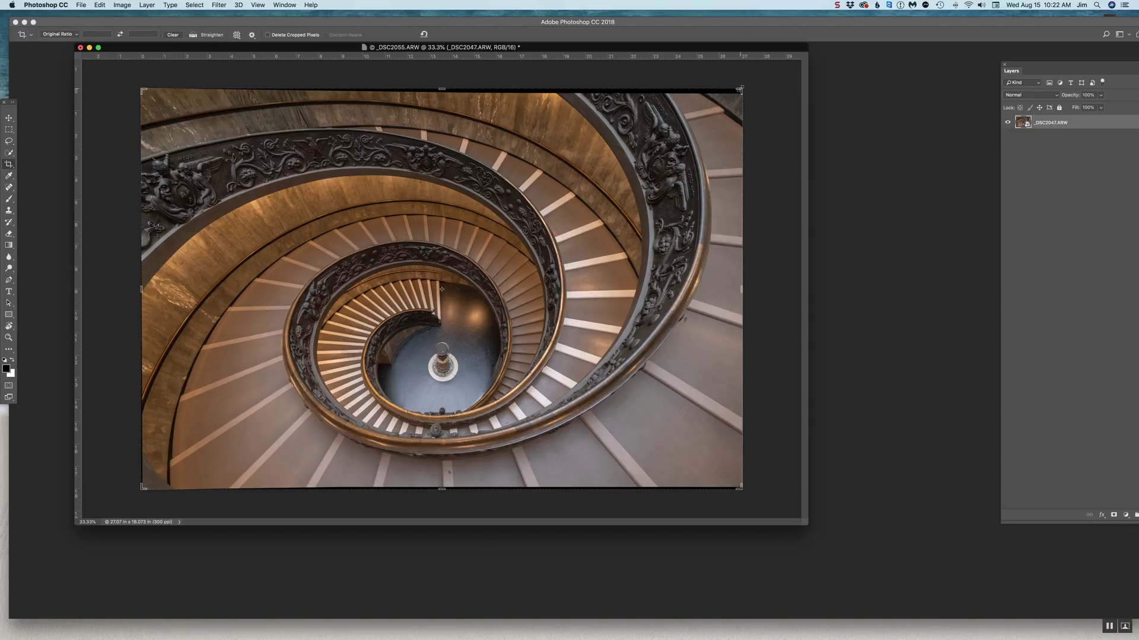
pyautogui.moveTo(739, 90); pyautogui.dragTo(740, 91)
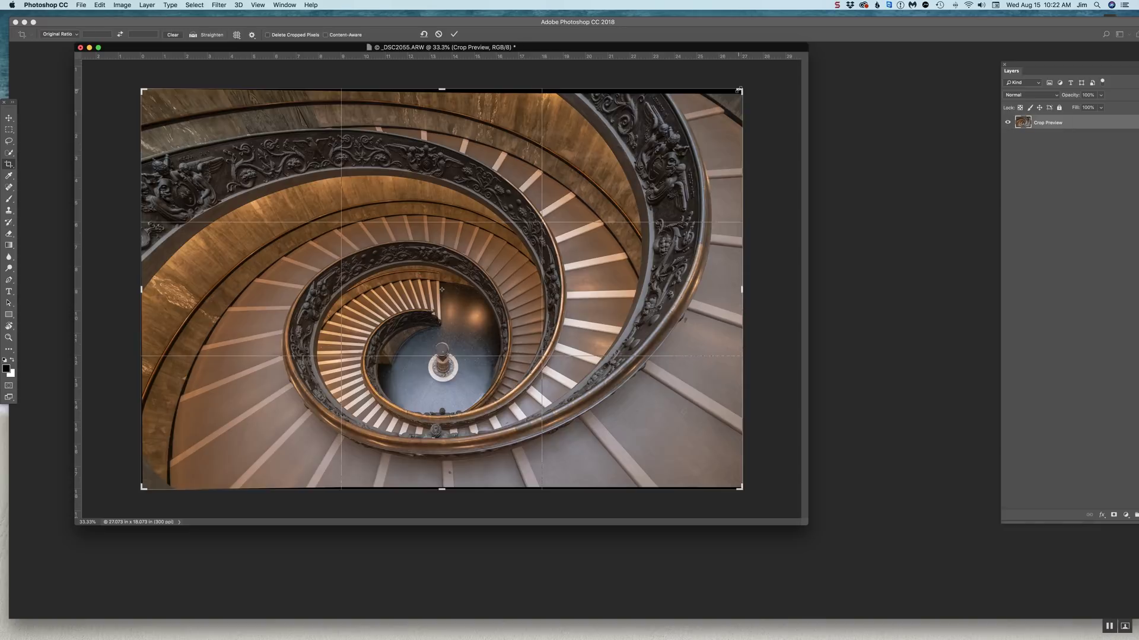
pyautogui.moveTo(741, 90); pyautogui.dragTo(737, 92)
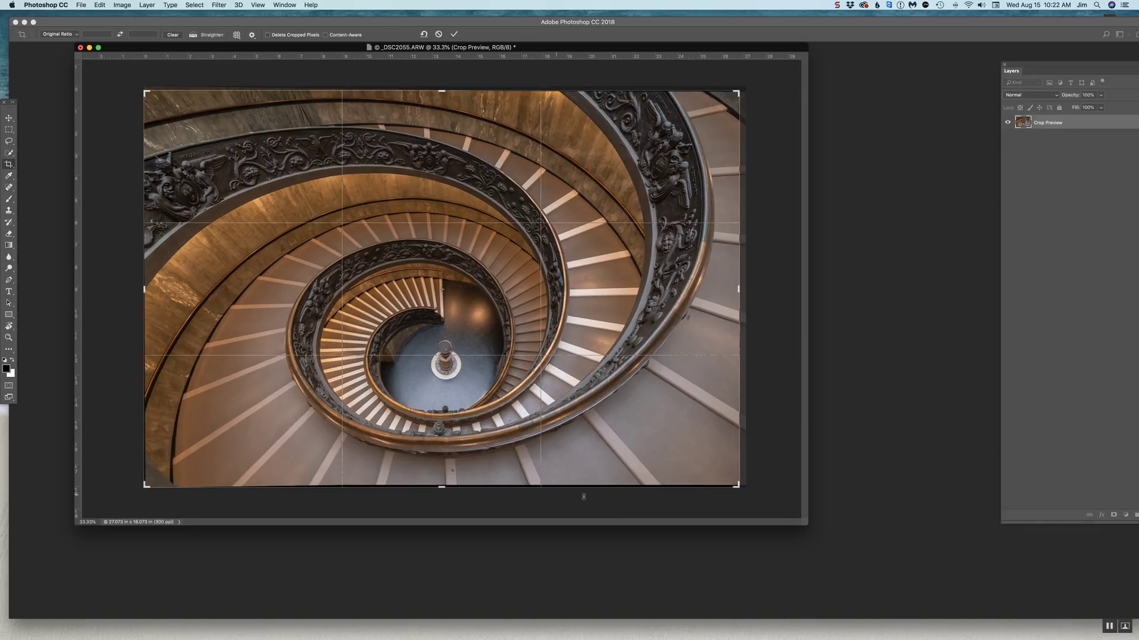
pyautogui.moveTo(737, 487); pyautogui.dragTo(734, 483)
# Step: Shift the staircase image slightly within the crop frame to exclude the remaining black edges and apply the crop
pyautogui.press('super+r')
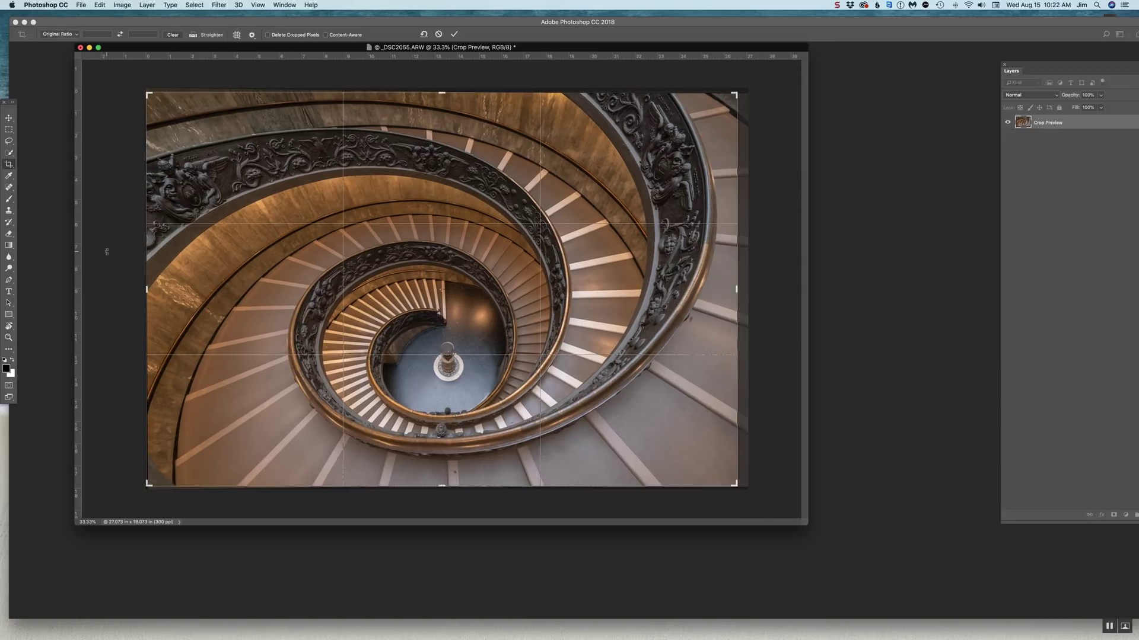
pyautogui.press('super+r')
pyautogui.moveTo(231, 264); pyautogui.dragTo(235, 265)
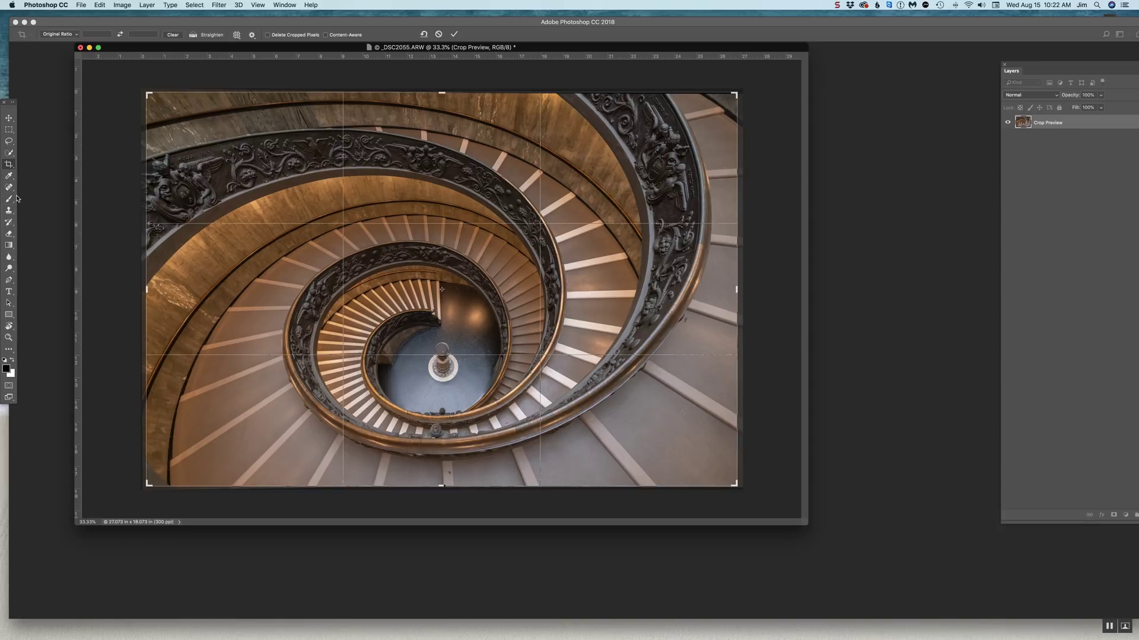
pyautogui.click(9, 164)
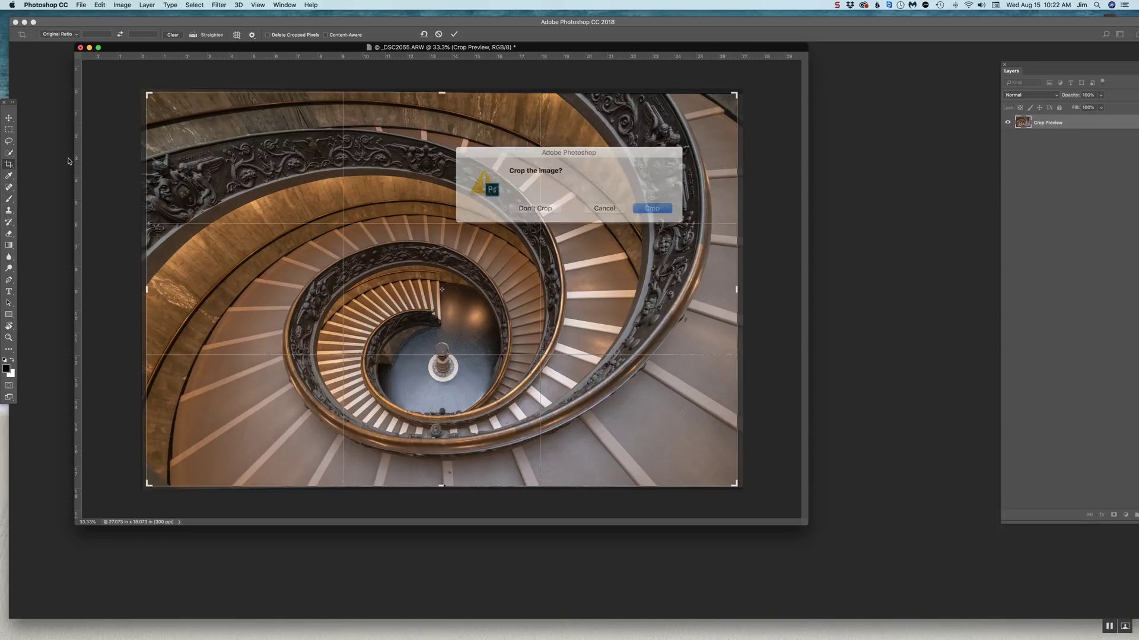
pyautogui.click(641, 206)
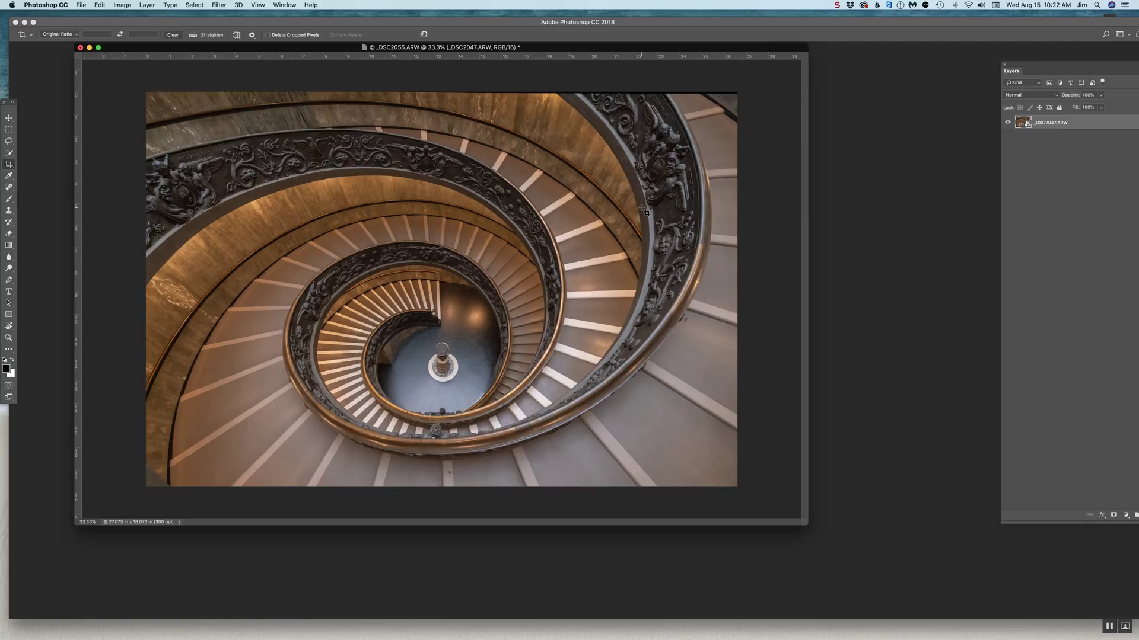
# Step: Crop the staircase image once more to about 26.4 × 17.6 in, removing the thin black sliver along the upper edge
pyautogui.click(9, 165)
pyautogui.moveTo(734, 95); pyautogui.dragTo(733, 96)
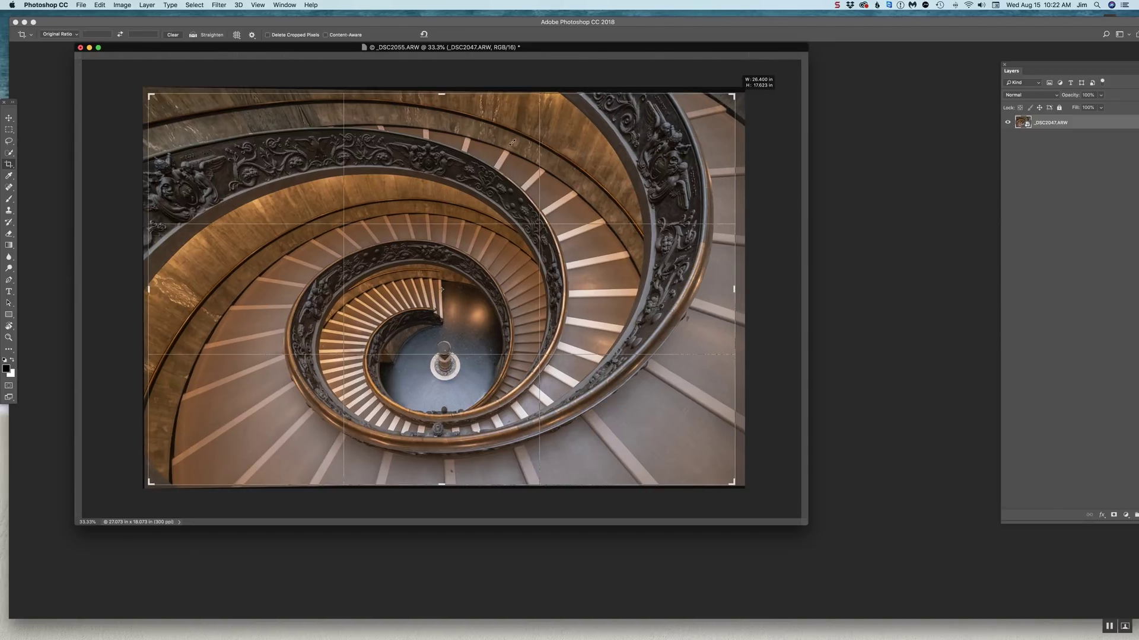
pyautogui.click(9, 177)
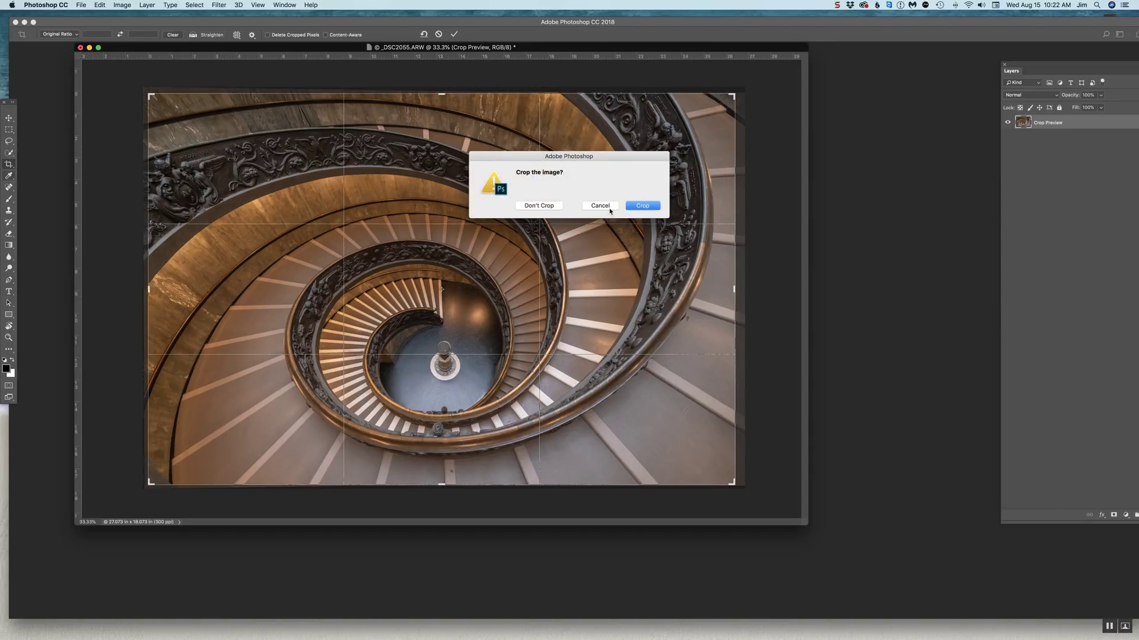
pyautogui.click(634, 205)
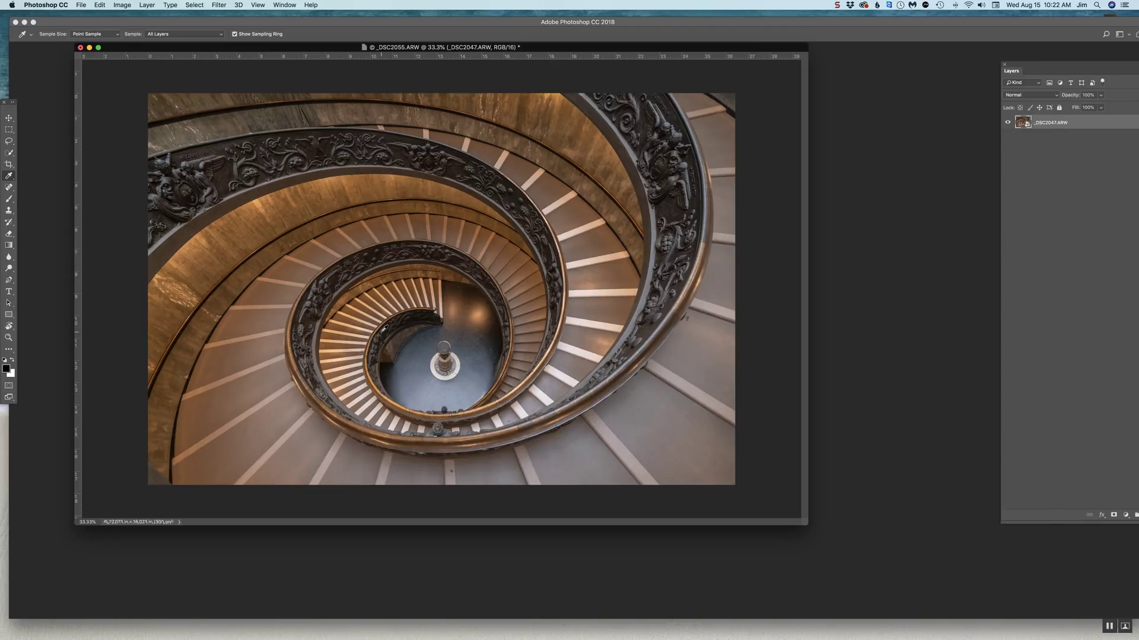
# Step: Preview the cropped staircase image in full-screen mode against black and return to the standard screen mode
pyautogui.press('f')
pyautogui.press('f')
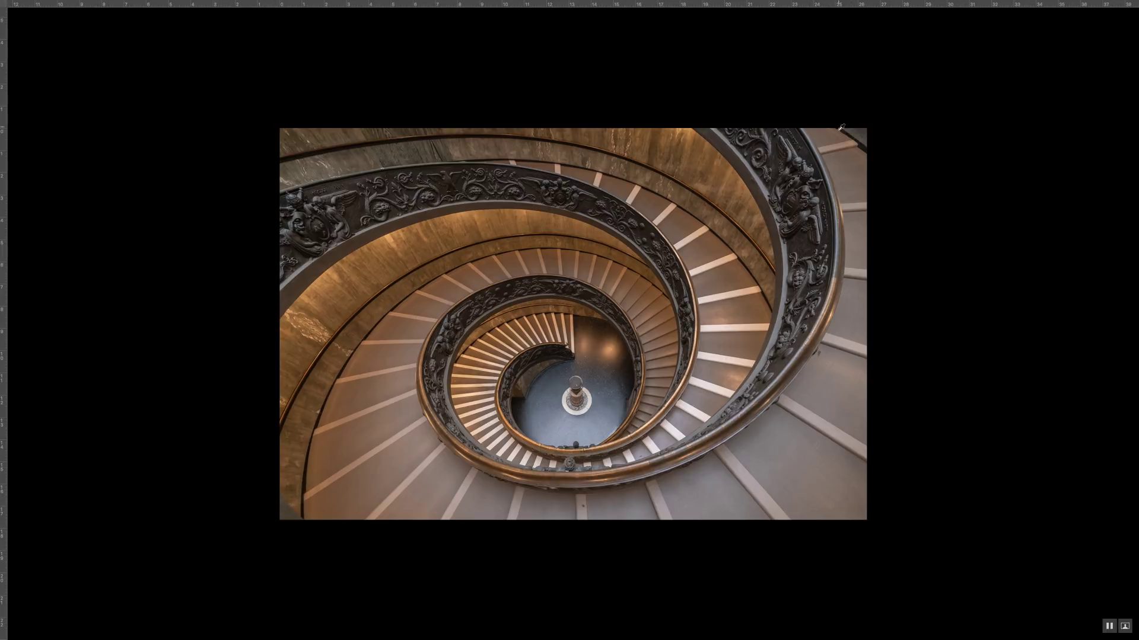
pyautogui.press('f')
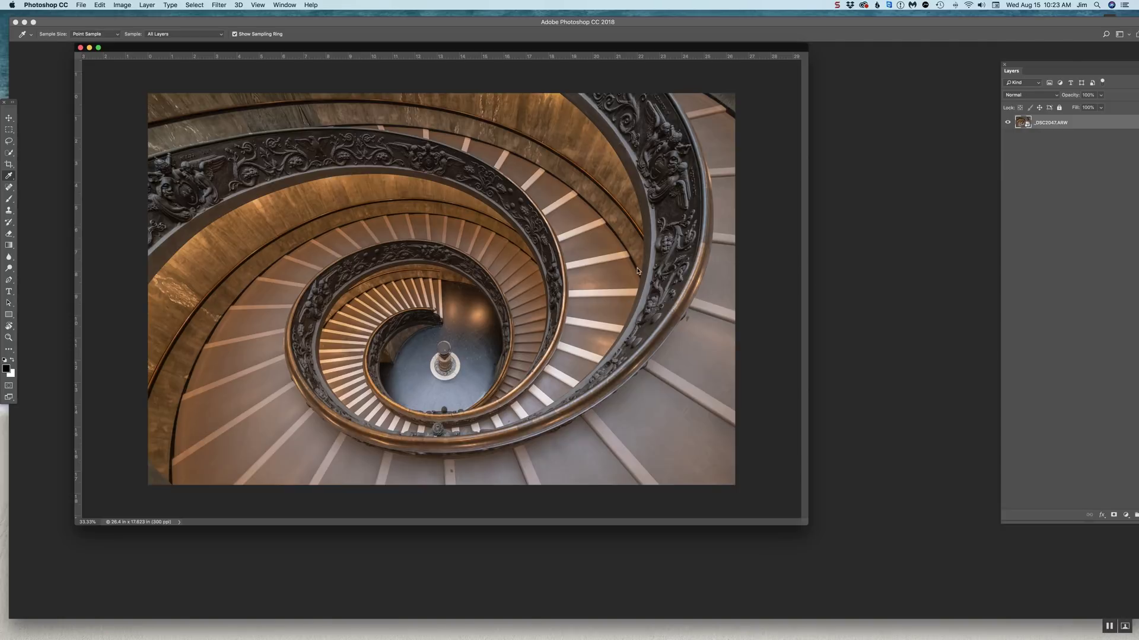
pyautogui.moveTo(720, 50); pyautogui.dragTo(740, 58)
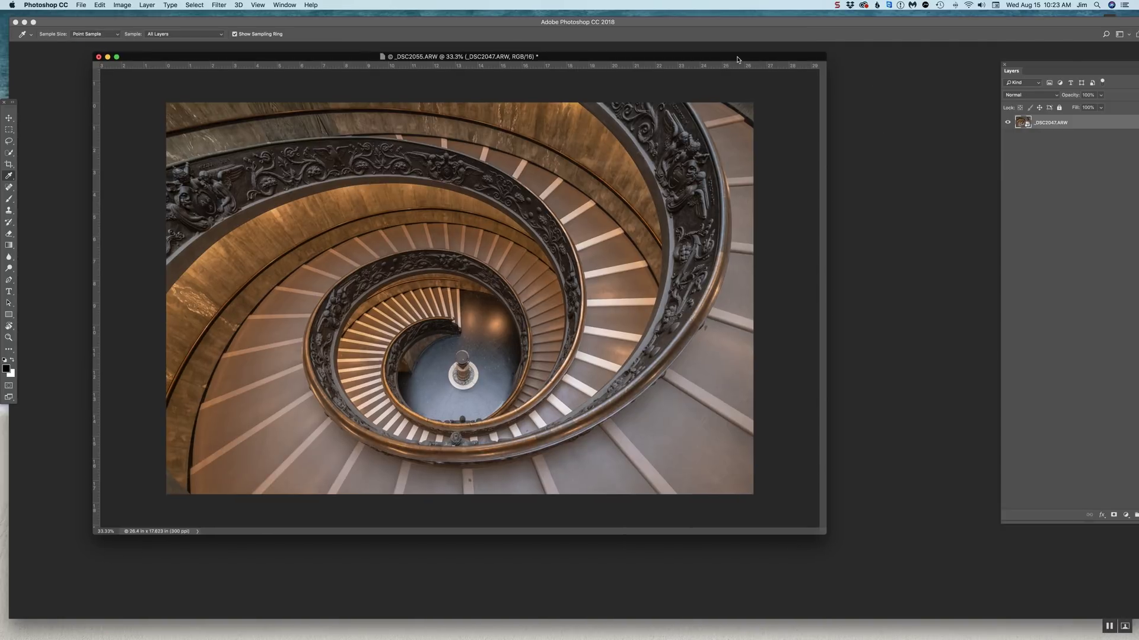
# Step: Switch to Lightroom and step back and forth through the selected staircase source photos to compare where people stand on the stairs
pyautogui.moveTo(624, 628)
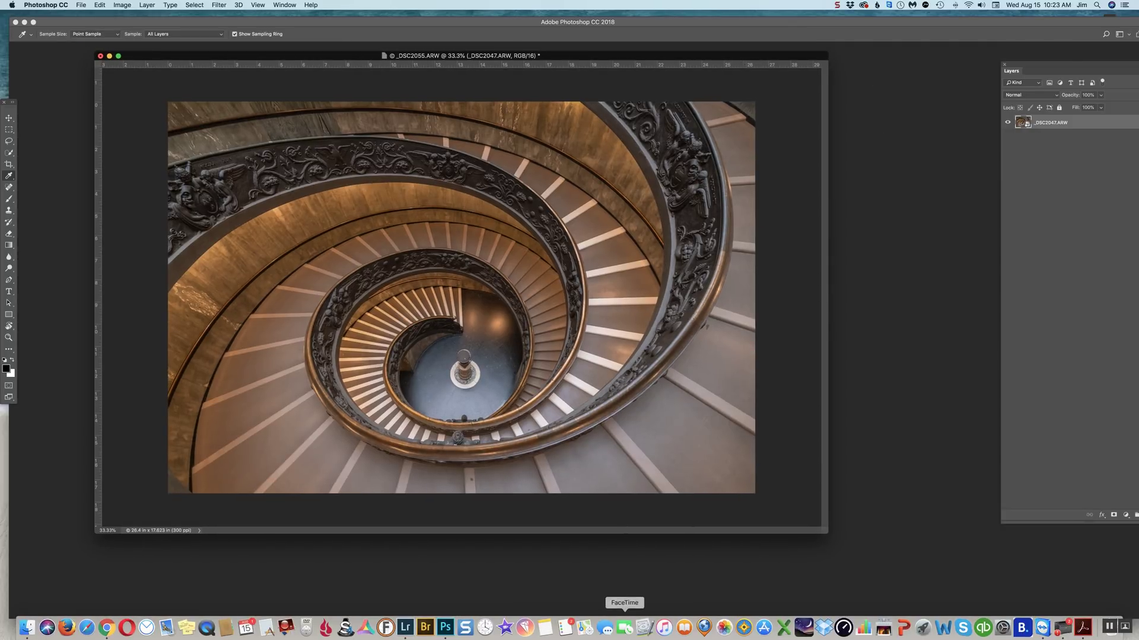
pyautogui.click(405, 628)
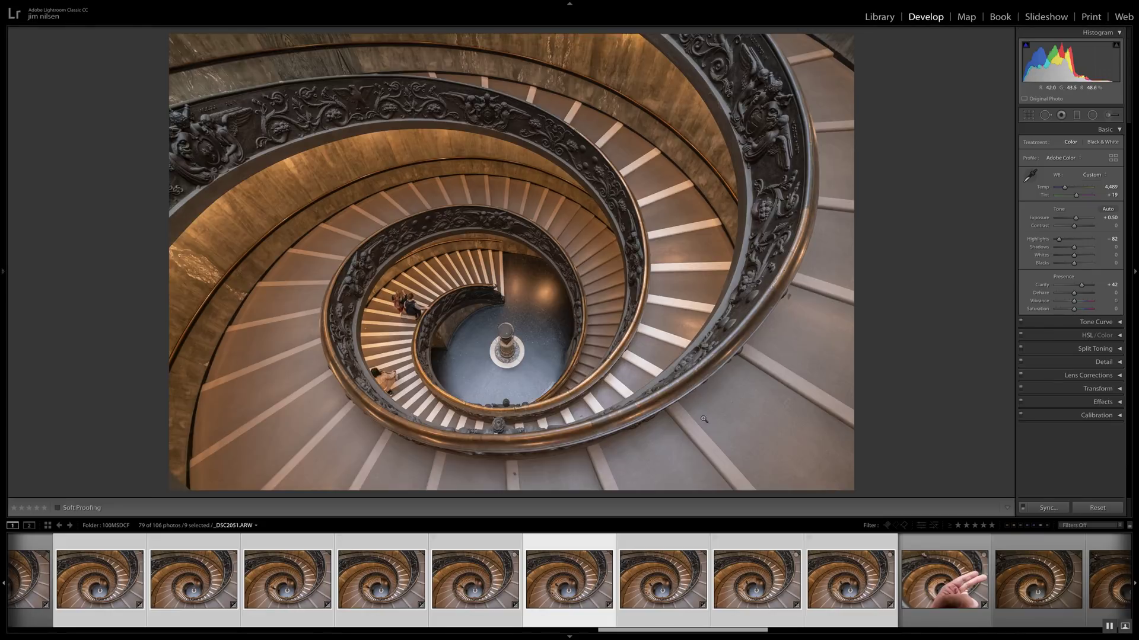
pyautogui.click(843, 589)
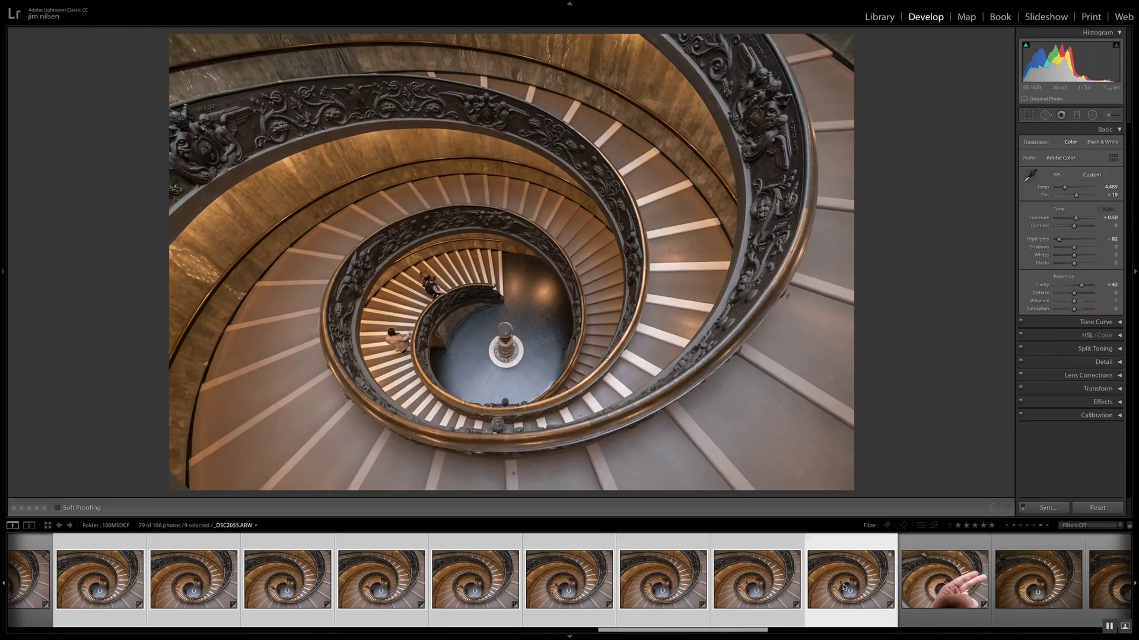
pyautogui.press('Left')
pyautogui.press('Left')
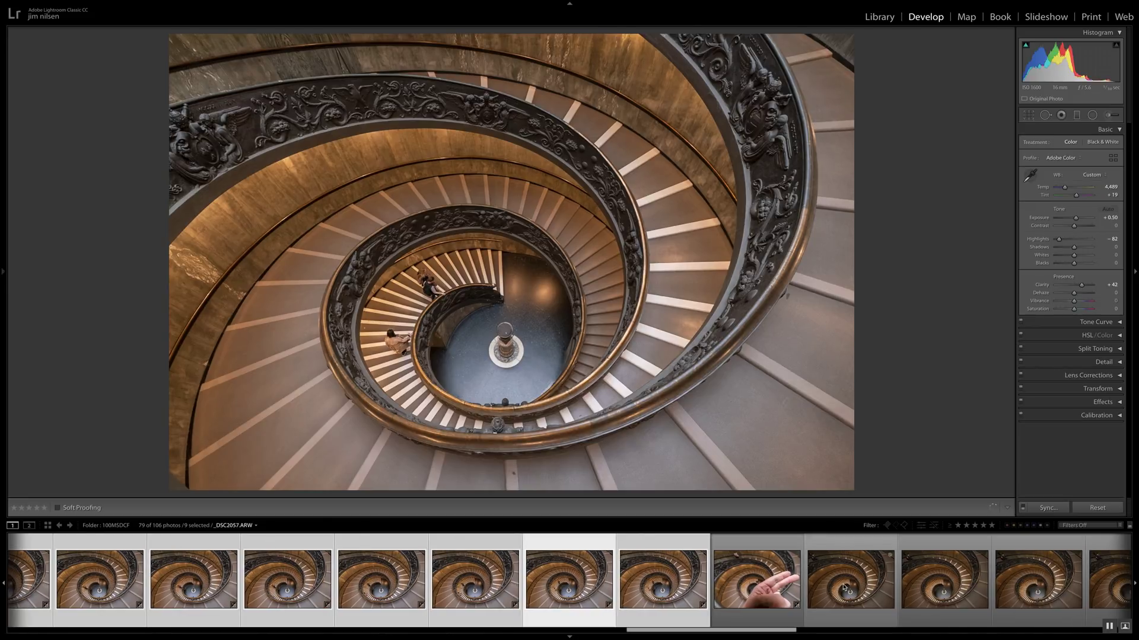
pyautogui.press('Right')
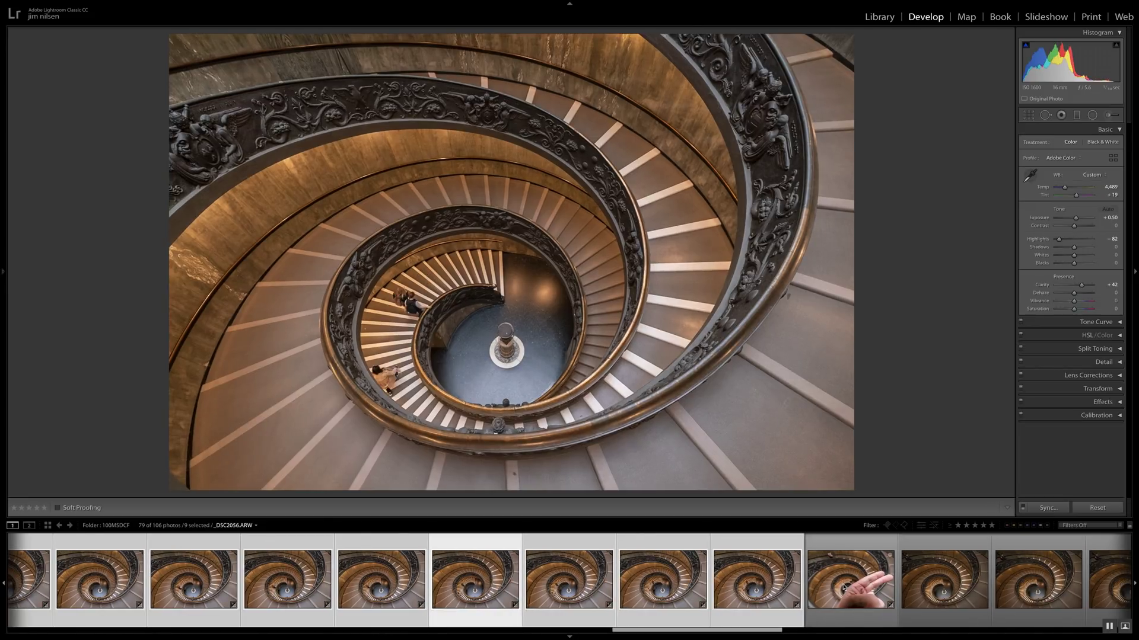
pyautogui.press('Right')
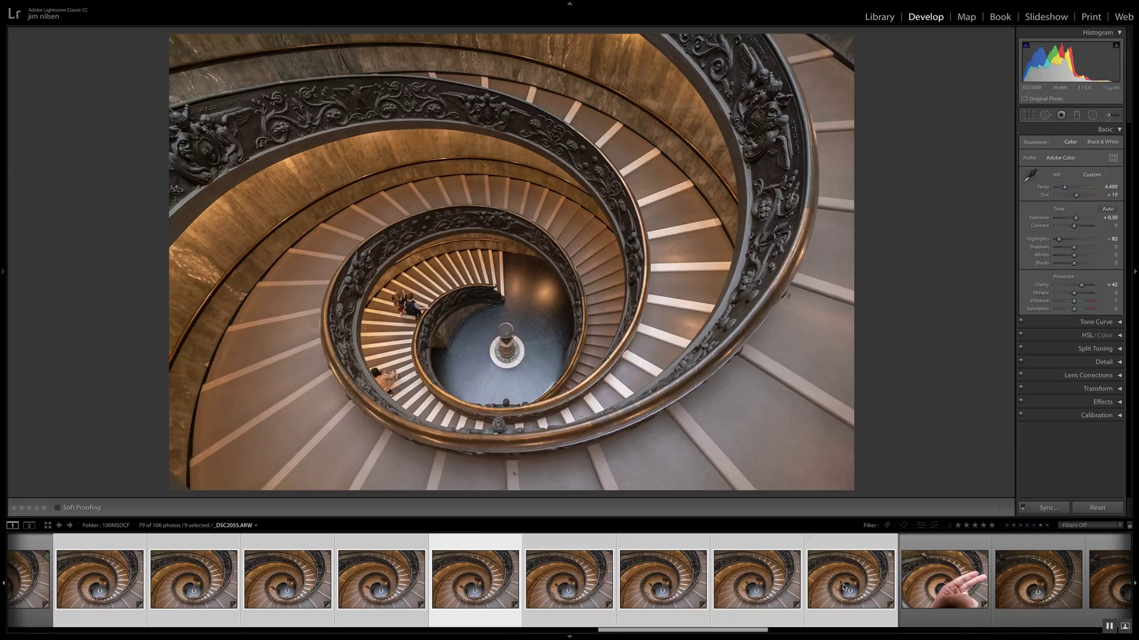
pyautogui.press('Left')
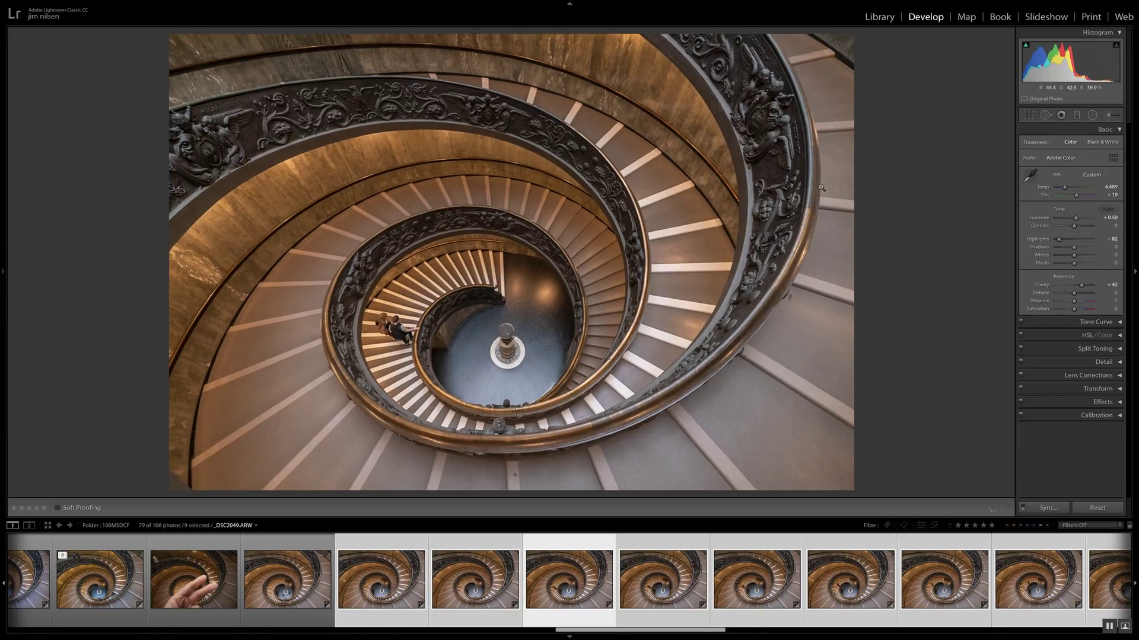
pyautogui.press('Left')
pyautogui.moveTo(743, 3)
pyautogui.moveTo(842, 3)
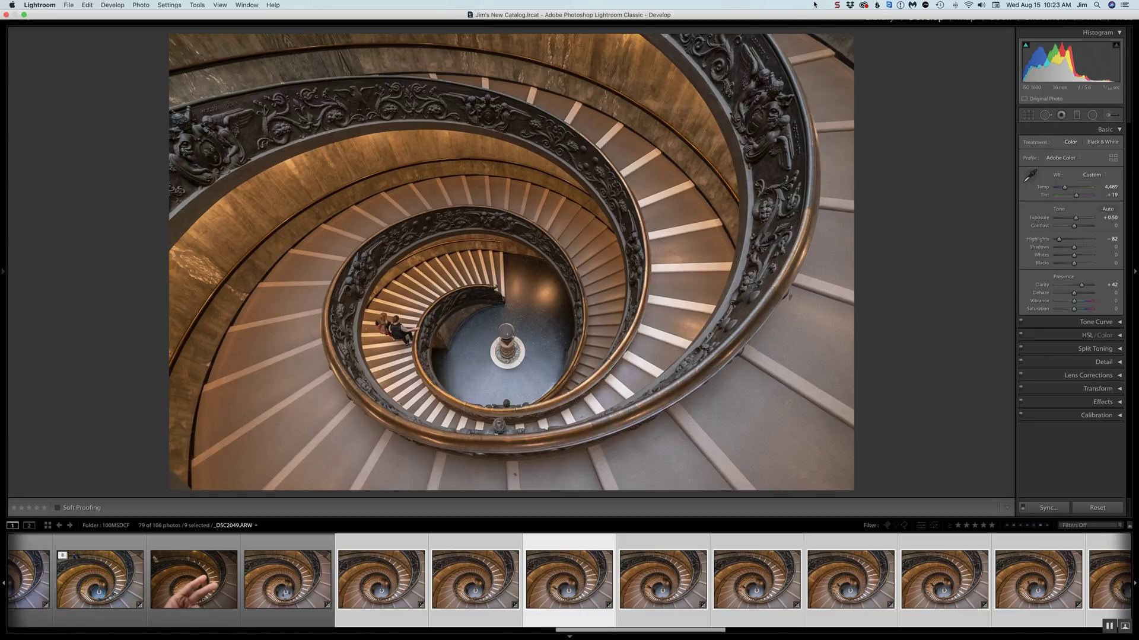